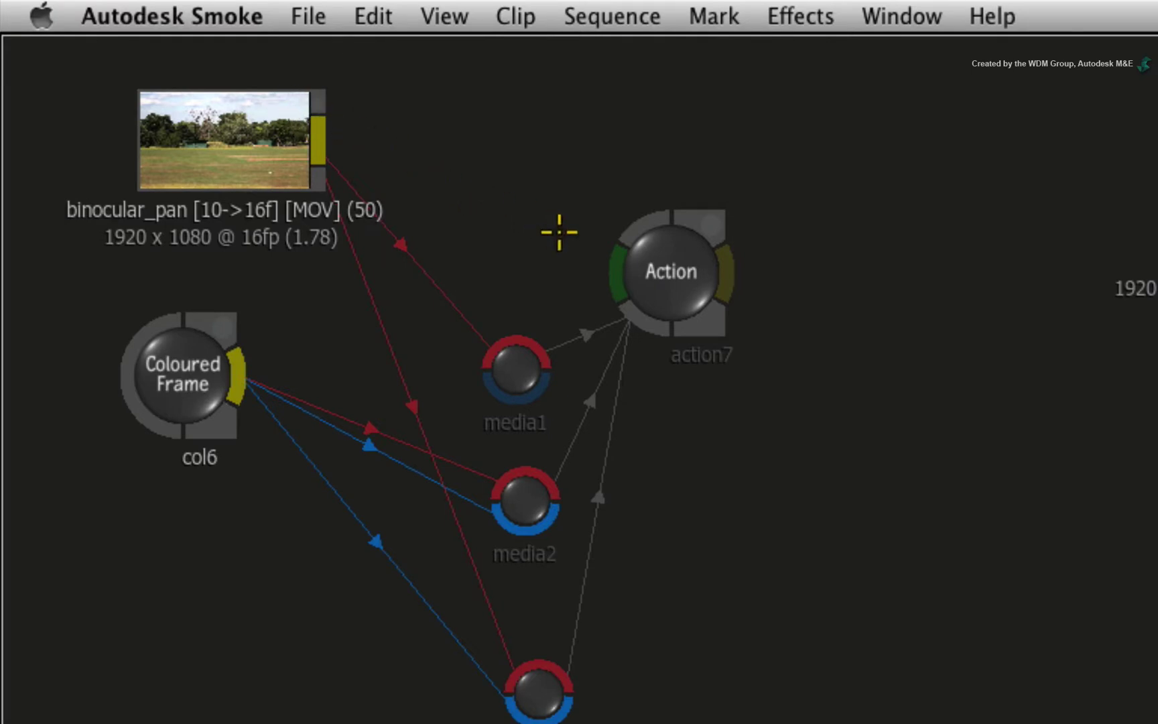
# Link the binocular_pan clip's output to the action7 node's green background input.
pyautogui.moveTo(612, 262); pyautogui.dragTo(599, 163)
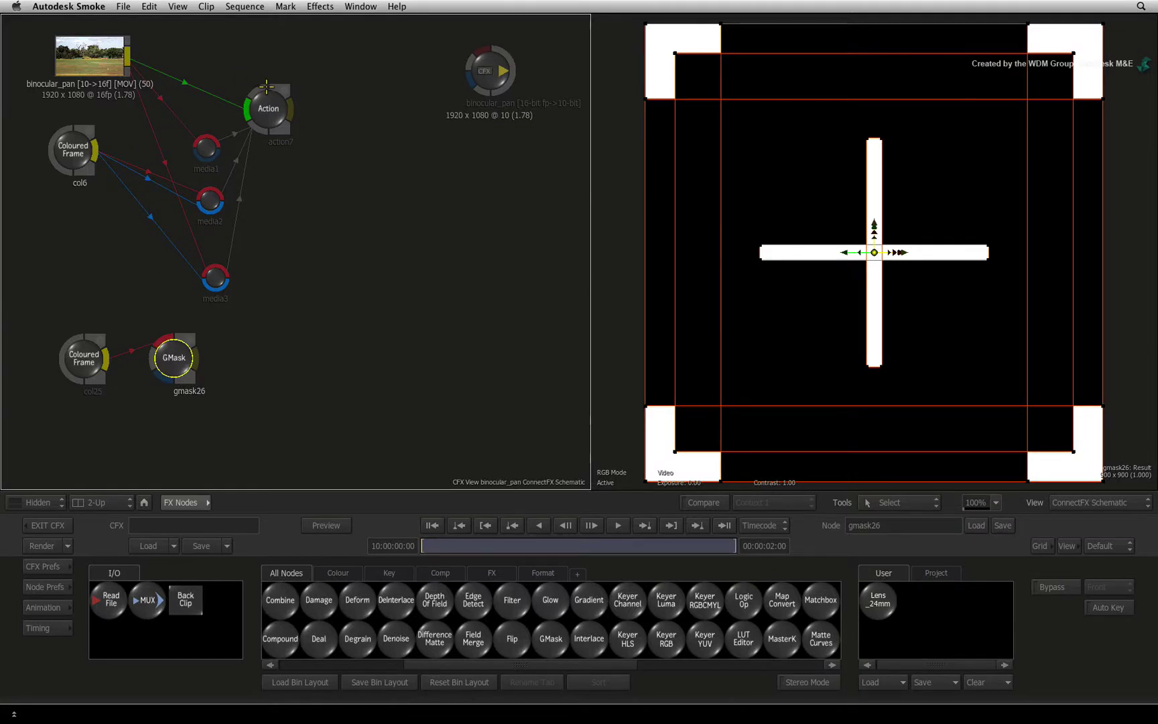
# Add a fourth Action input, media4, fed by col25 with gmask26 as its matte.
pyautogui.click(269, 94)
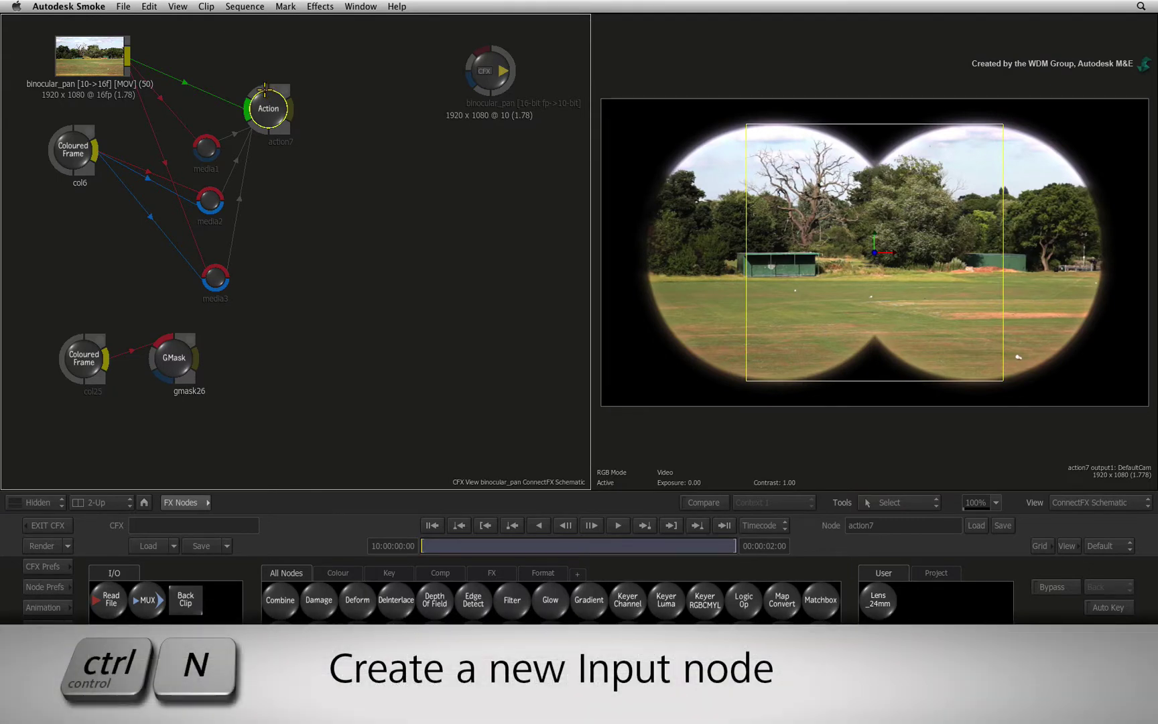
pyautogui.hotkey('ctrl', 'n')
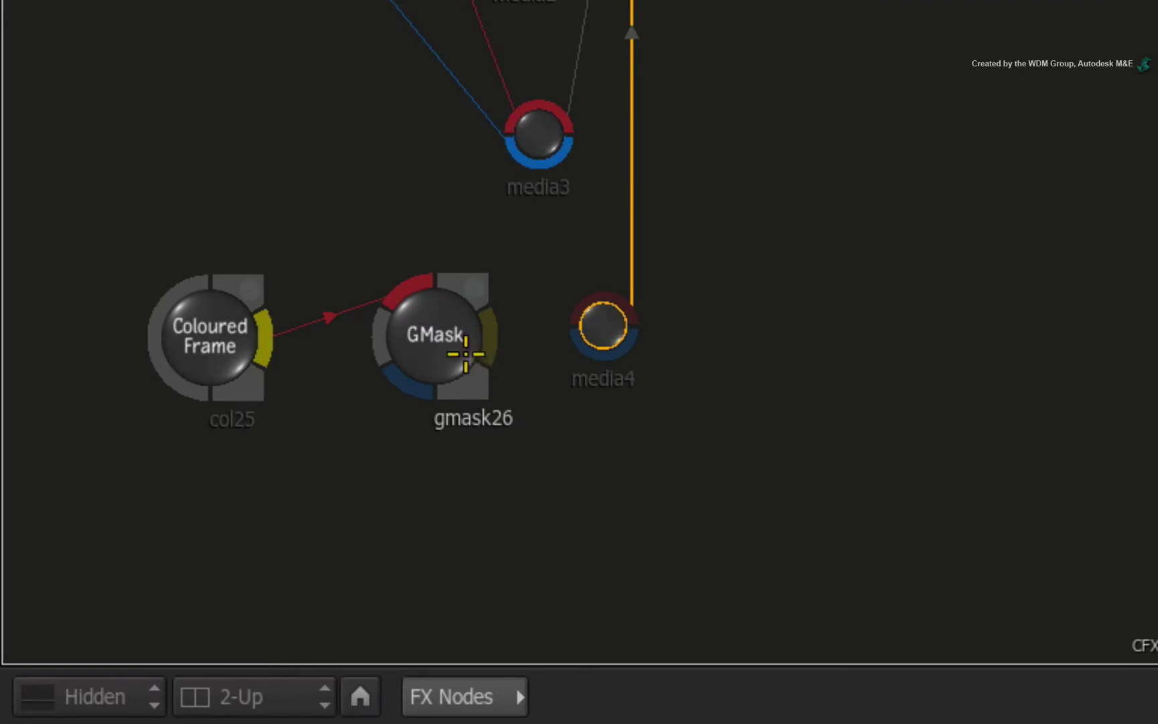
pyautogui.moveTo(466, 354); pyautogui.dragTo(437, 466)
pyautogui.moveTo(277, 327); pyautogui.dragTo(591, 289)
pyautogui.moveTo(492, 459); pyautogui.dragTo(603, 329)
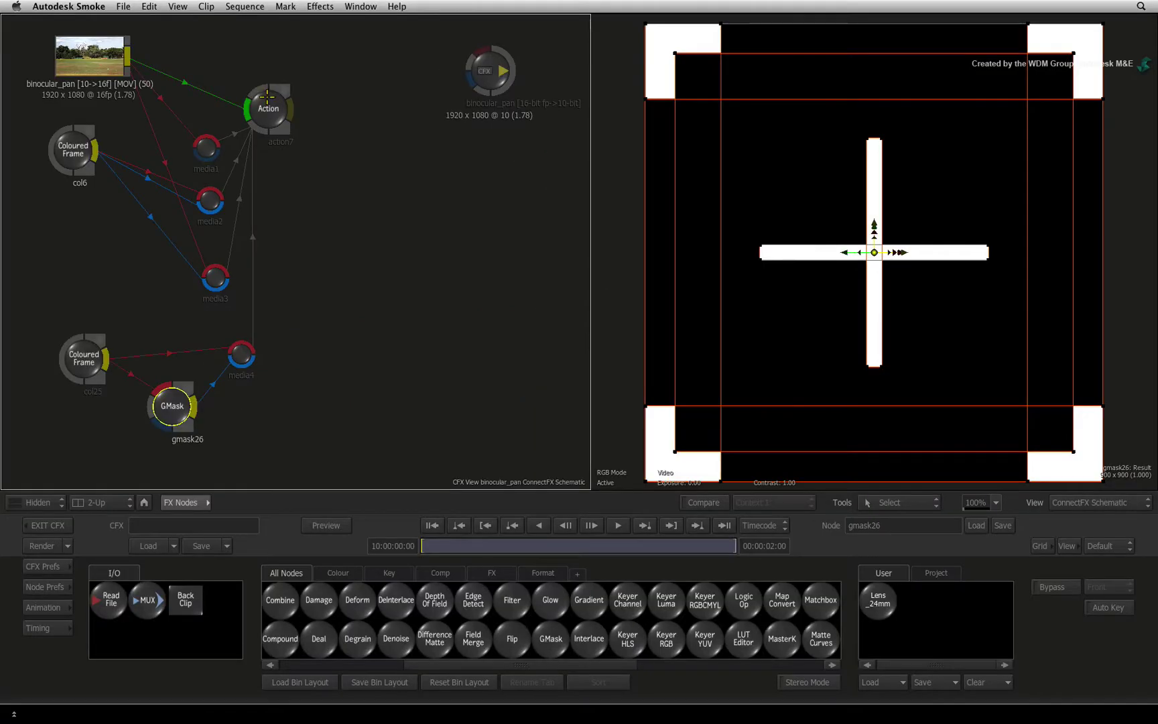
pyautogui.click(266, 101)
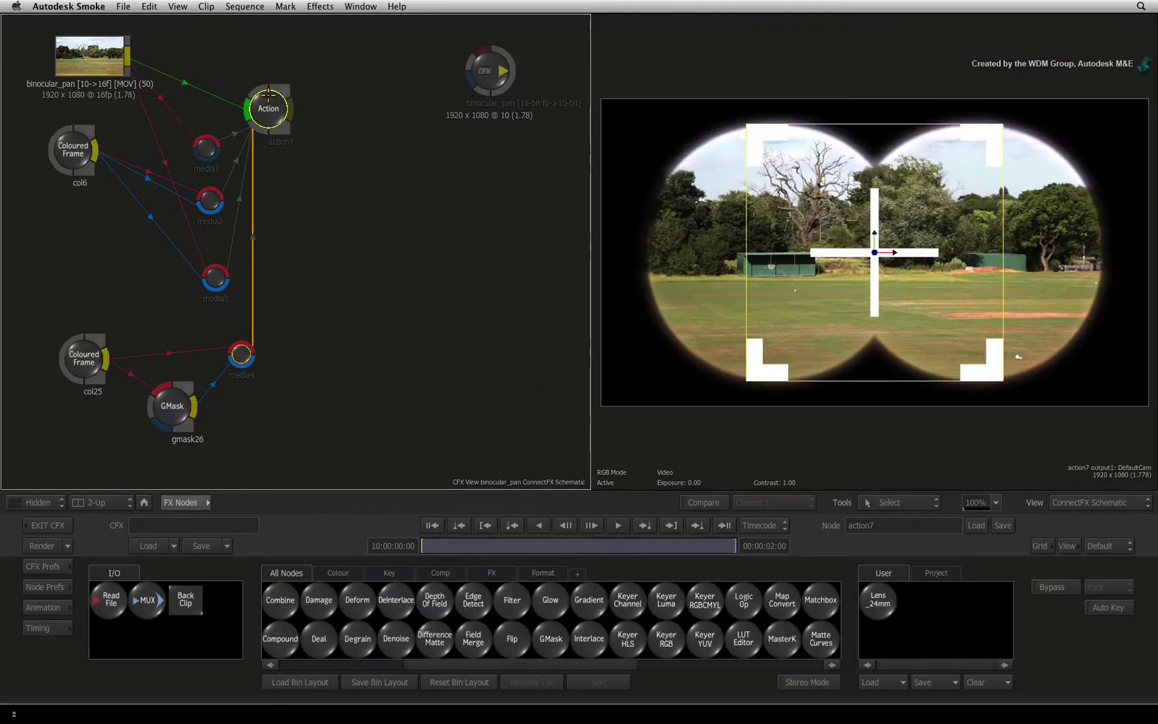
pyautogui.doubleClick(266, 101)
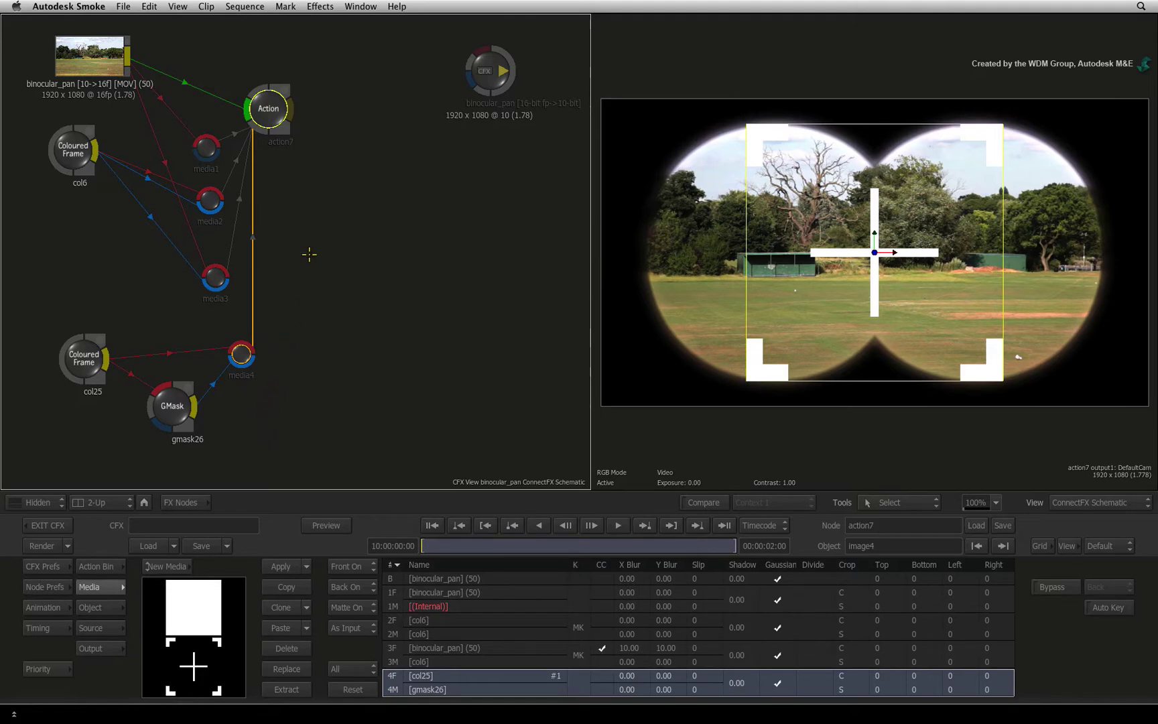
# Show the Action layer schematic, frame the layer nodes, and select the crosshair's axis4.
pyautogui.press('Escape')
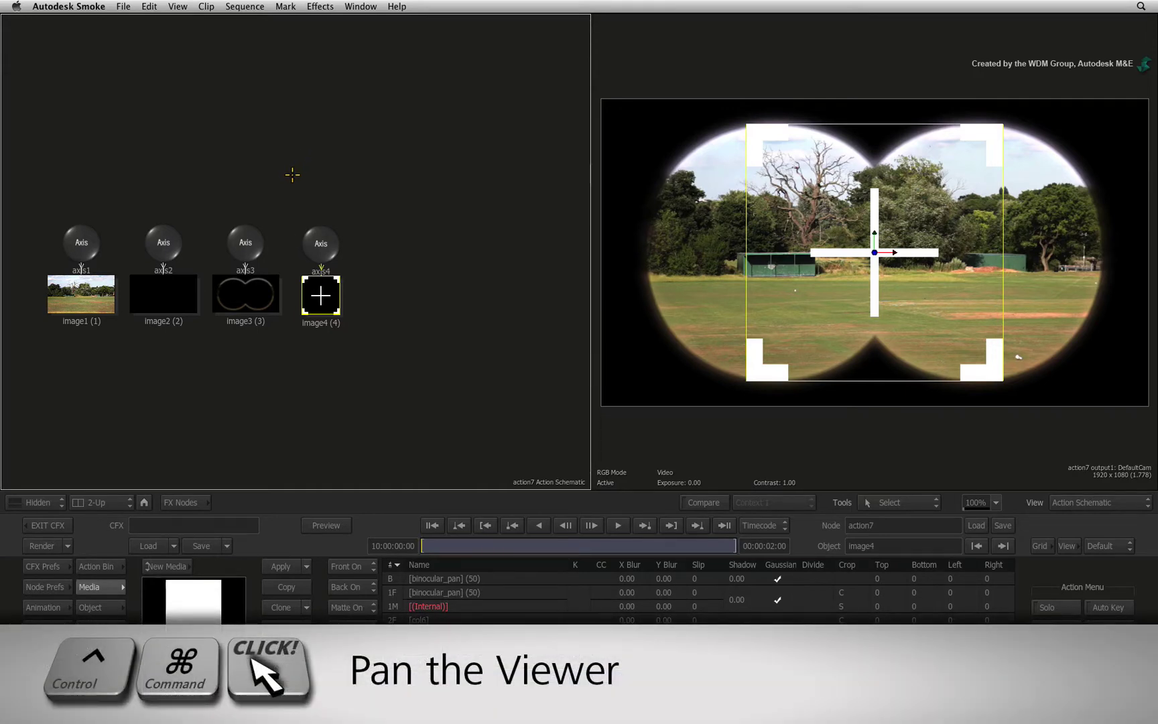
pyautogui.moveTo(418, 291); pyautogui.dragTo(400, 319)
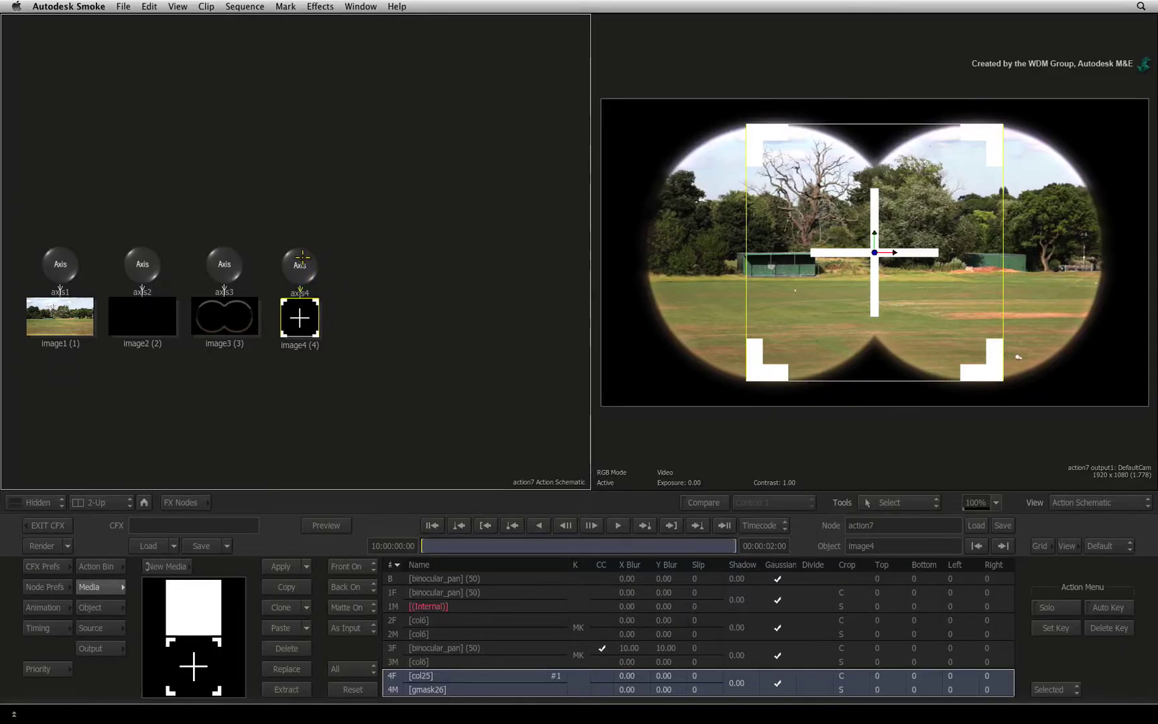
pyautogui.click(302, 257)
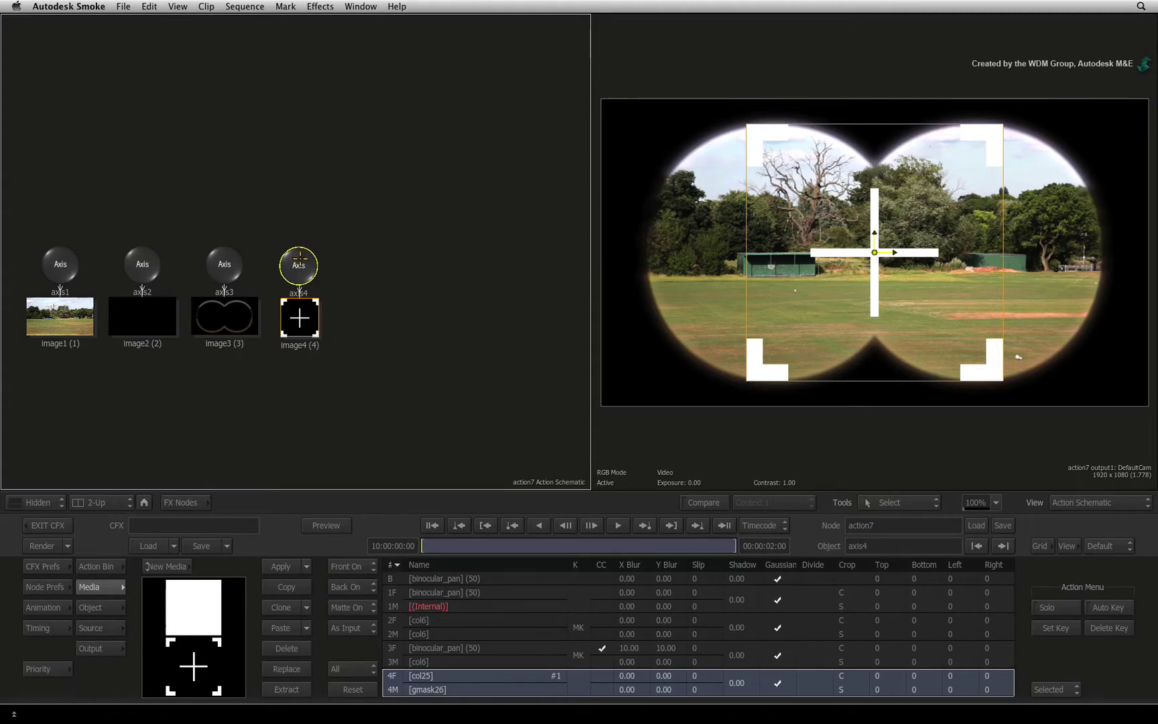
# Track the white ball with Tracker 1 for axis4, then delete the keys back to frame 9.
pyautogui.doubleClick(297, 254)
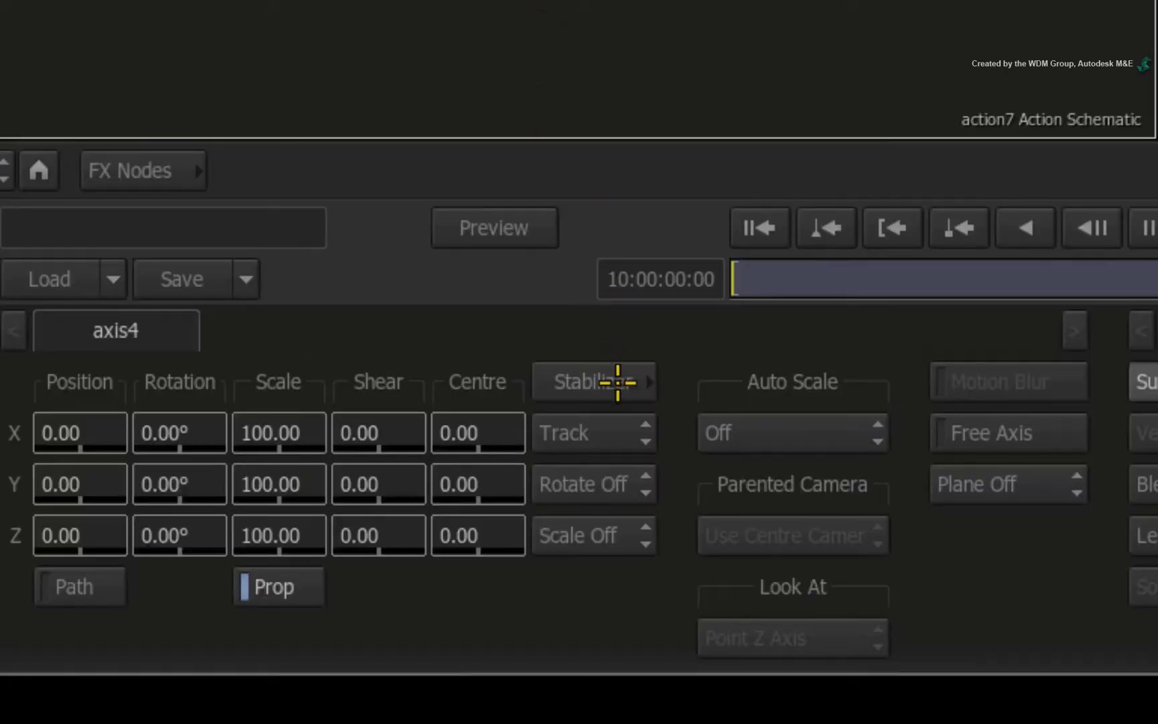
pyautogui.click(374, 586)
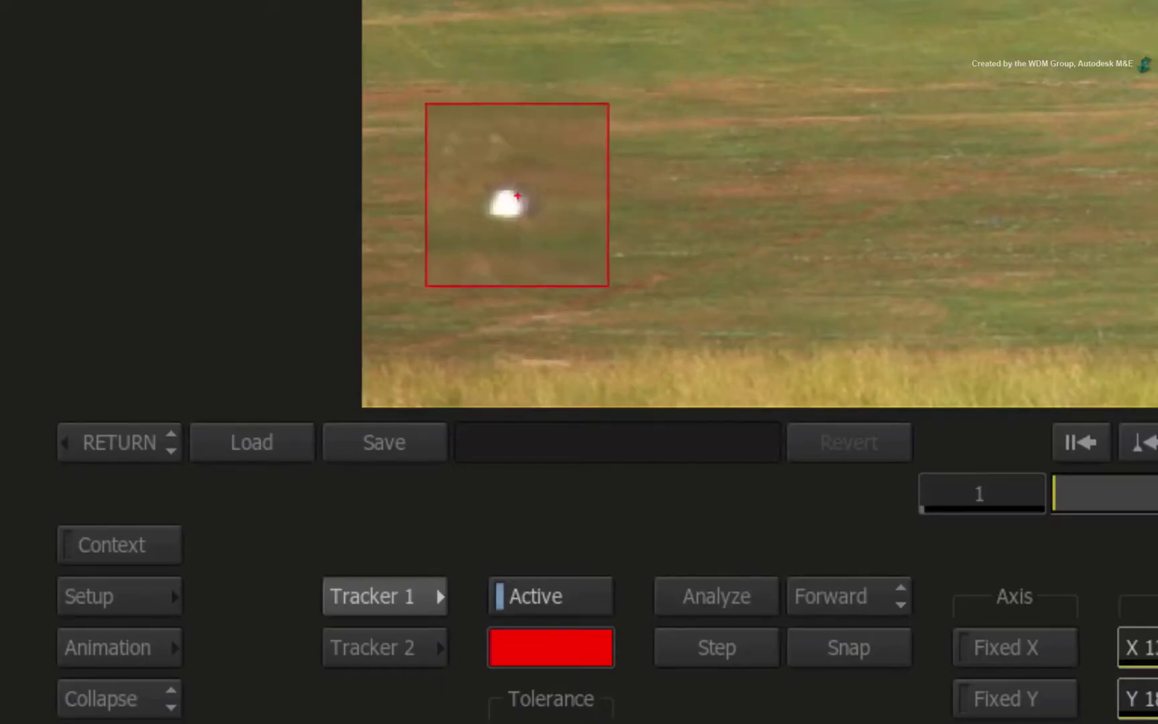
pyautogui.moveTo(510, 197); pyautogui.dragTo(512, 199)
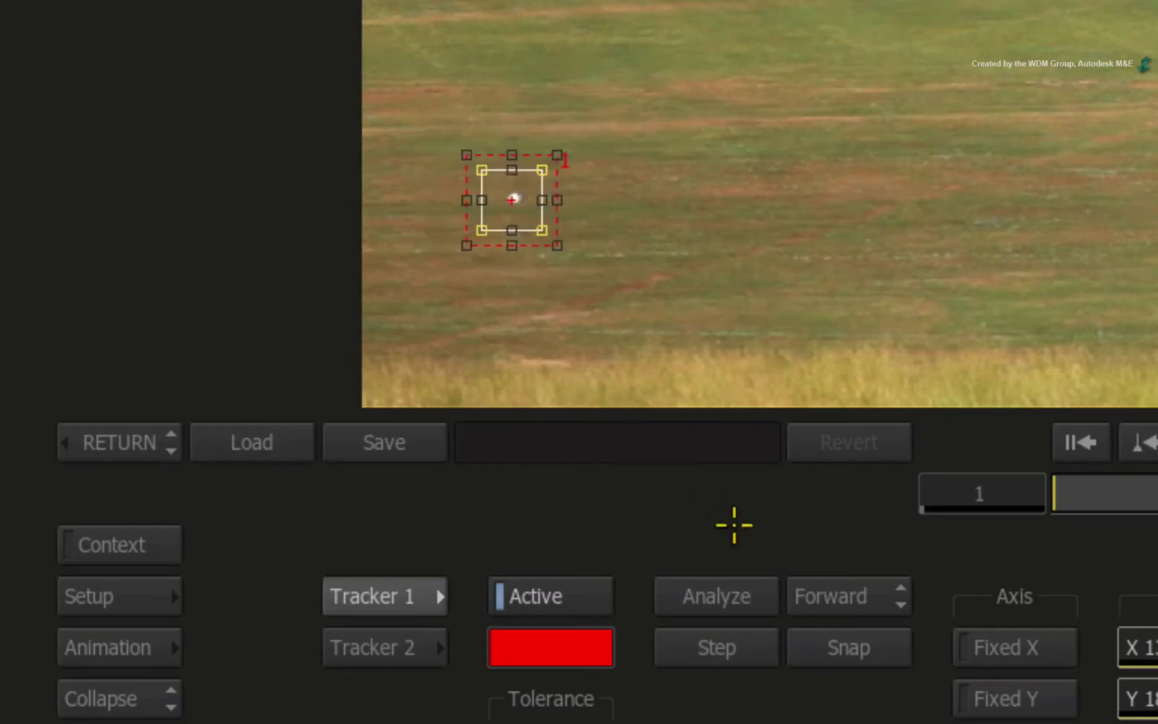
pyautogui.click(722, 595)
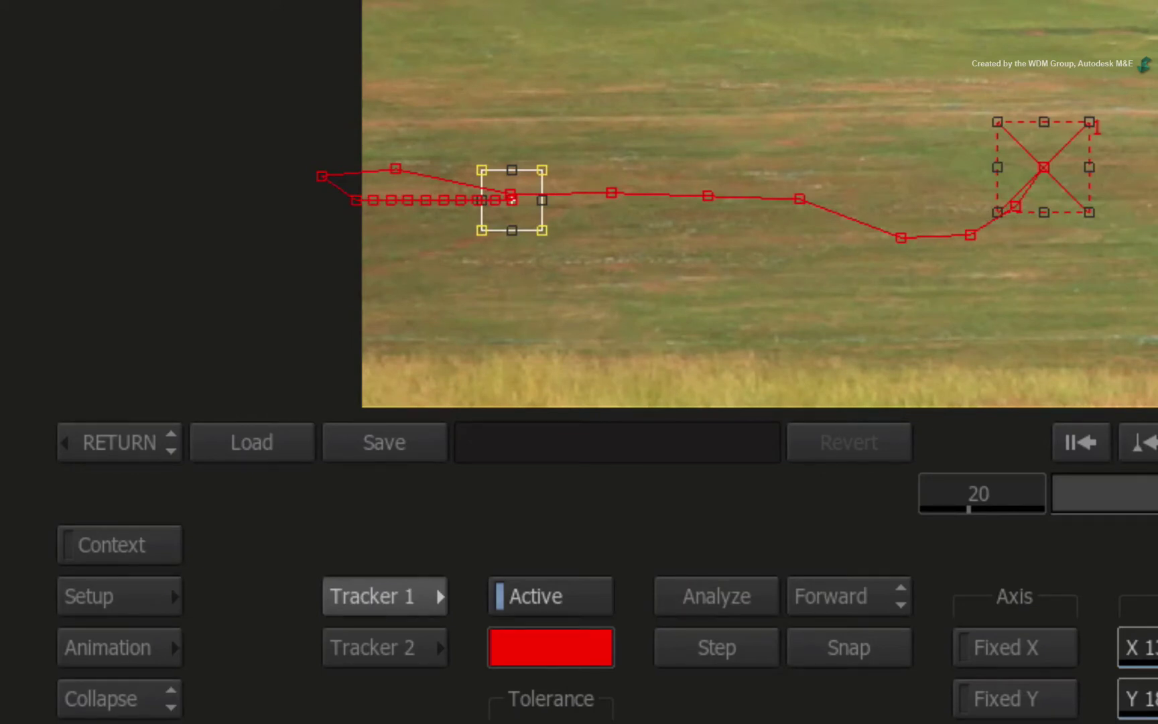
pyautogui.hotkey('alt', 'd')
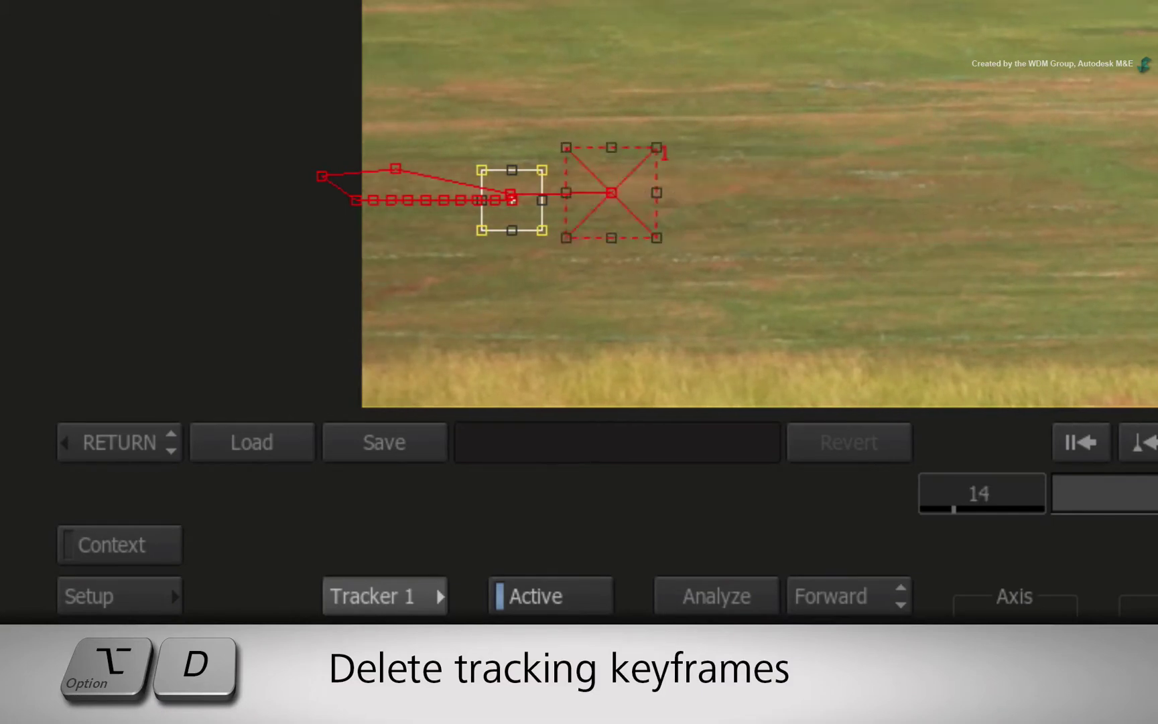
pyautogui.hotkey('alt', 'd')
pyautogui.hotkey('alt', 'd')
pyautogui.hotkey('alt', 'd')
pyautogui.hotkey('alt', 'd')
pyautogui.hotkey('alt', 'd')
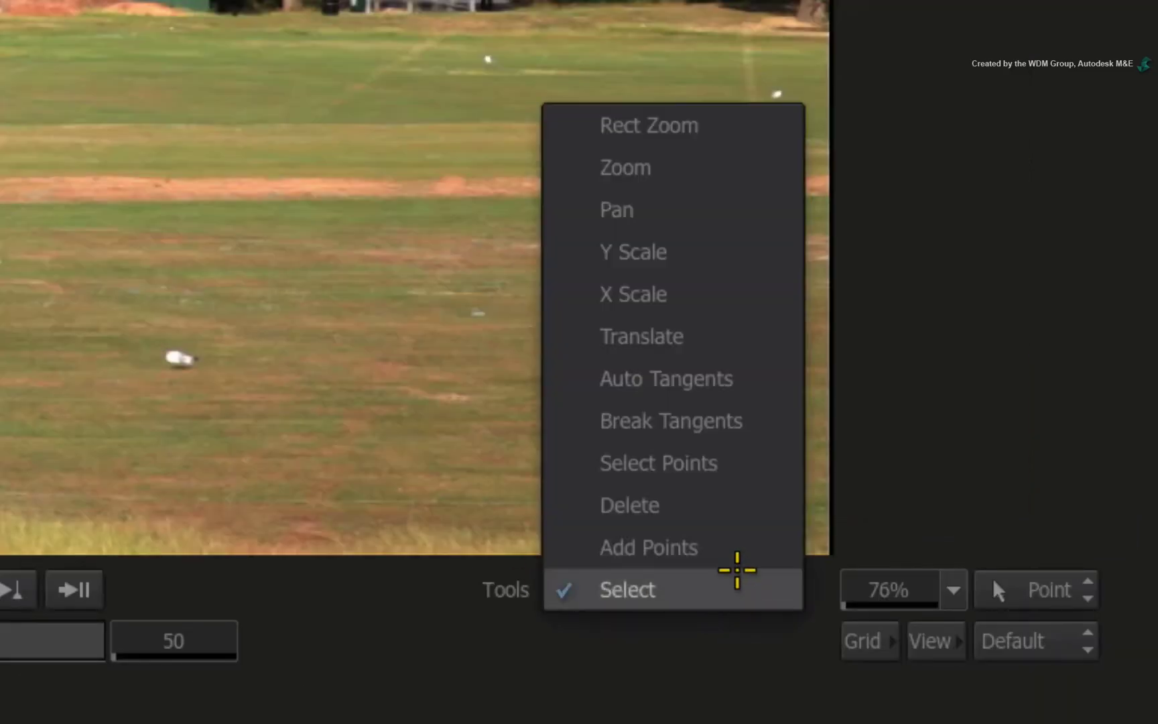
# Add a new tracking point on another white ball and analyze from frame 9 to 50.
pyautogui.click(742, 553)
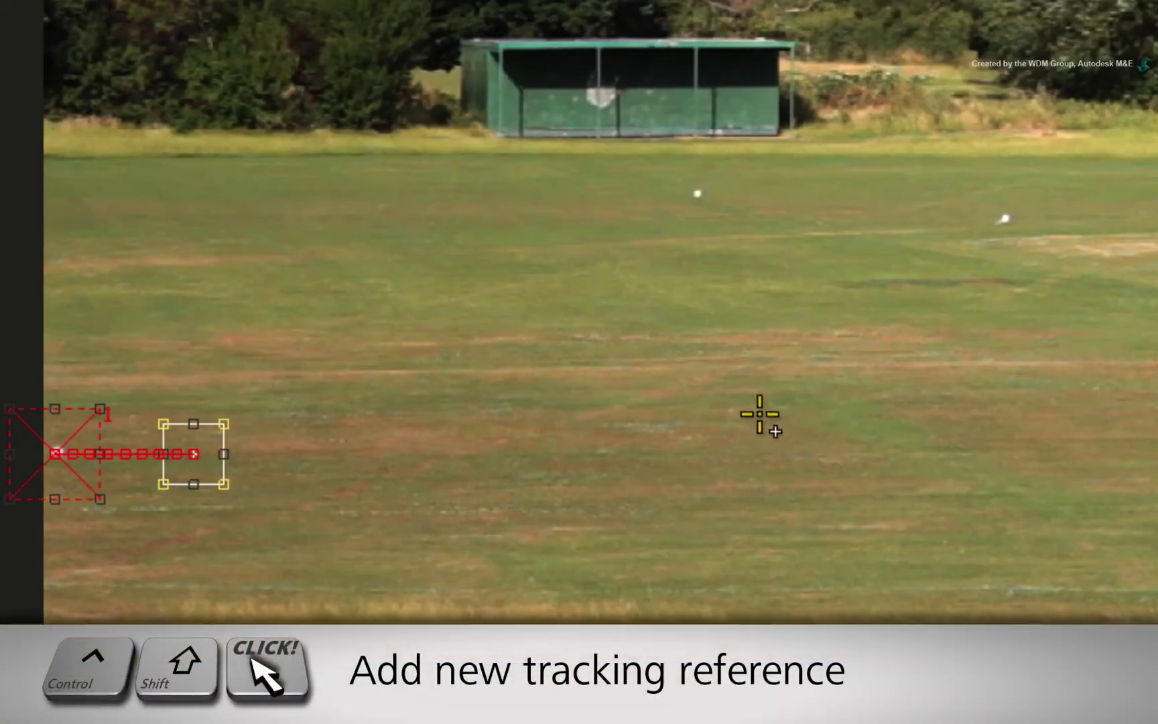
pyautogui.keyDown('ctrl'); pyautogui.keyDown('shift'); pyautogui.click(648, 341); pyautogui.keyUp('shift'); pyautogui.keyUp('ctrl')
pyautogui.moveTo(649, 341); pyautogui.dragTo(1001, 221)
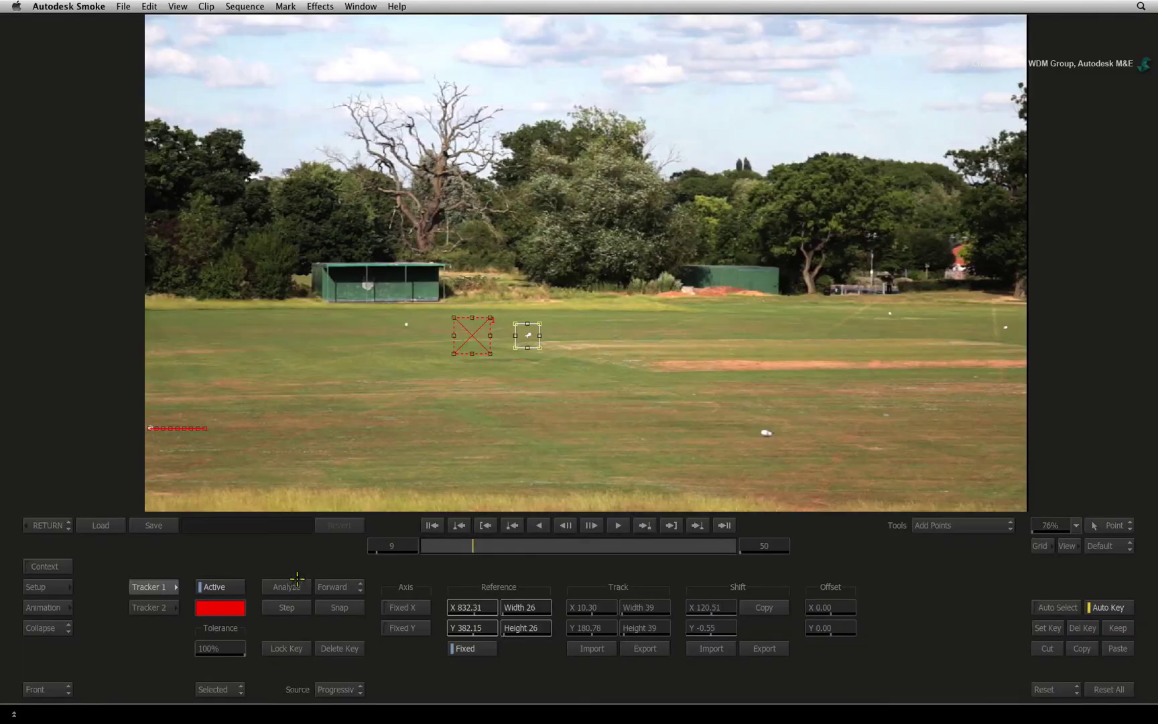
pyautogui.click(295, 583)
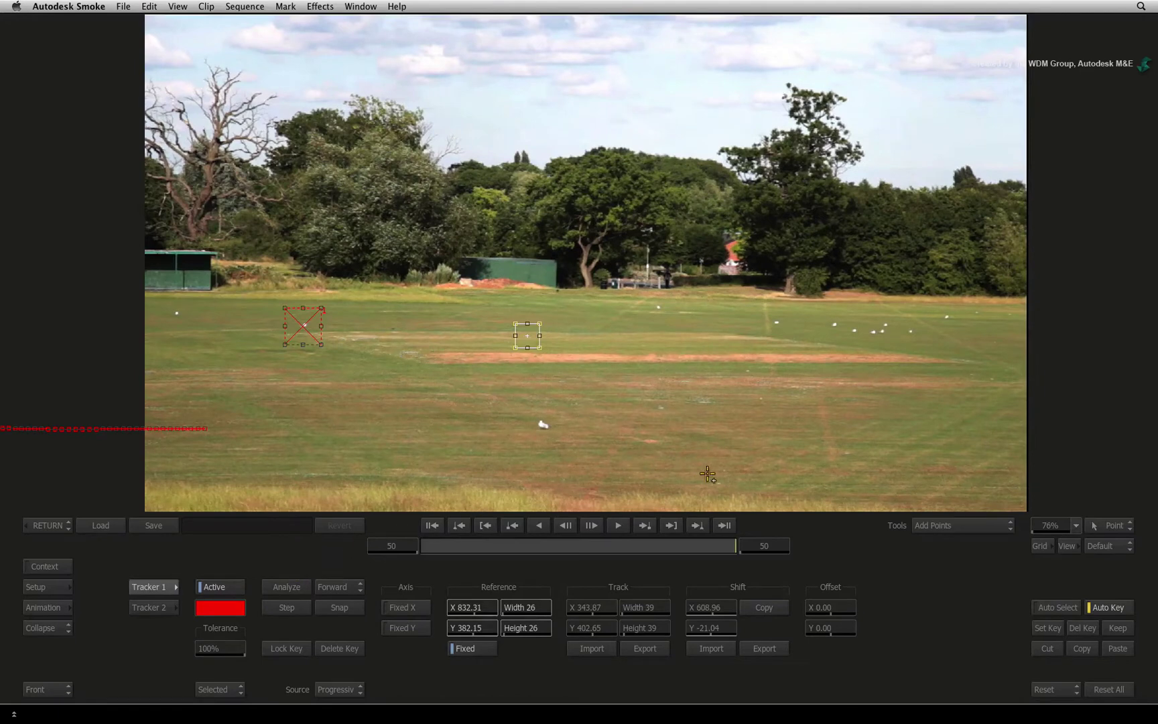
pyautogui.moveTo(727, 543); pyautogui.dragTo(378, 556)
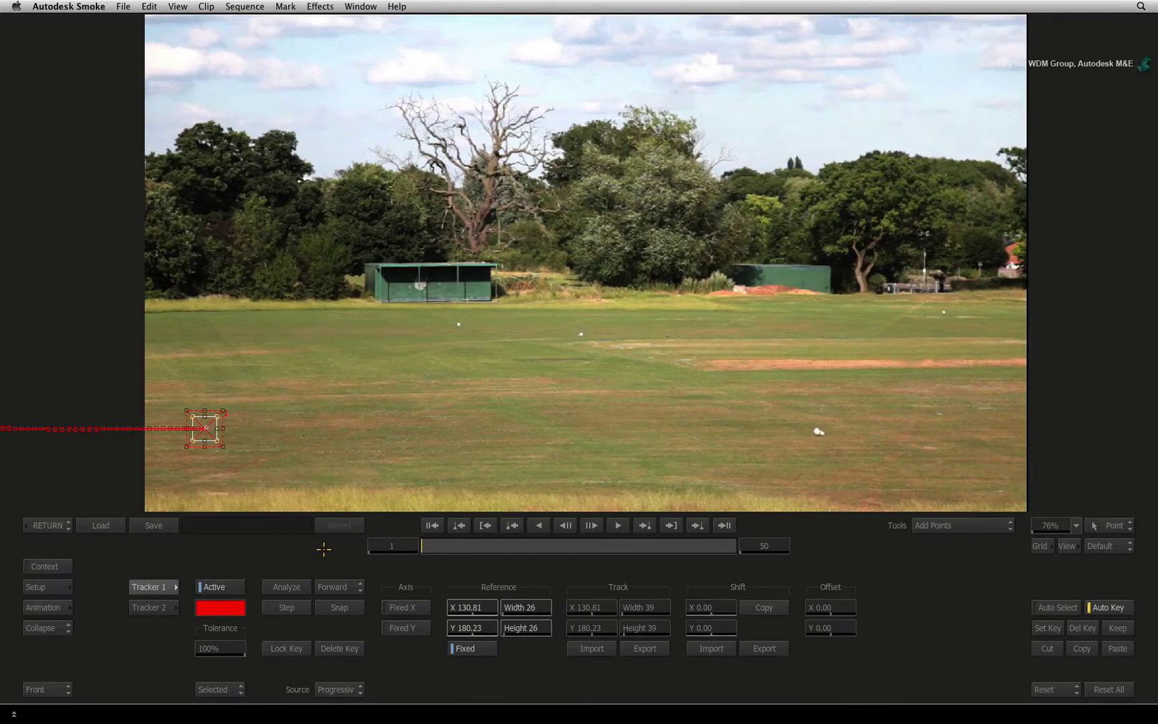
# Move axis4 above image4 and drop a new axis5 from the Action Bin between them.
pyautogui.click(52, 525)
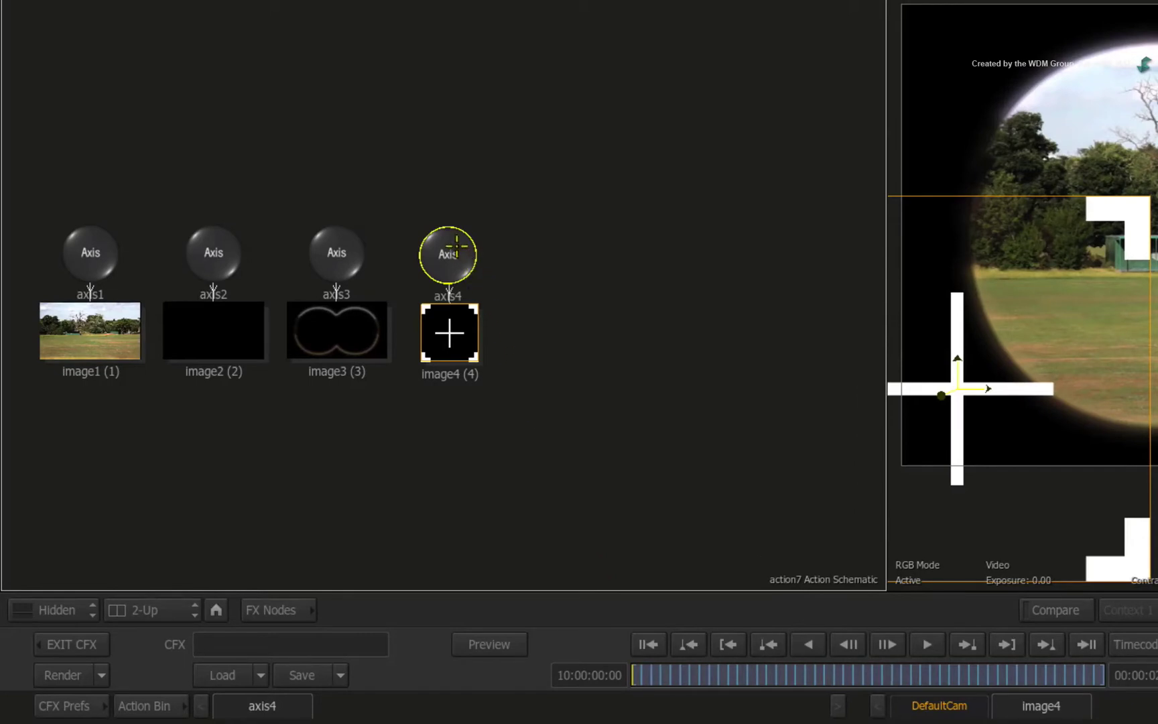
pyautogui.moveTo(453, 247); pyautogui.dragTo(454, 30)
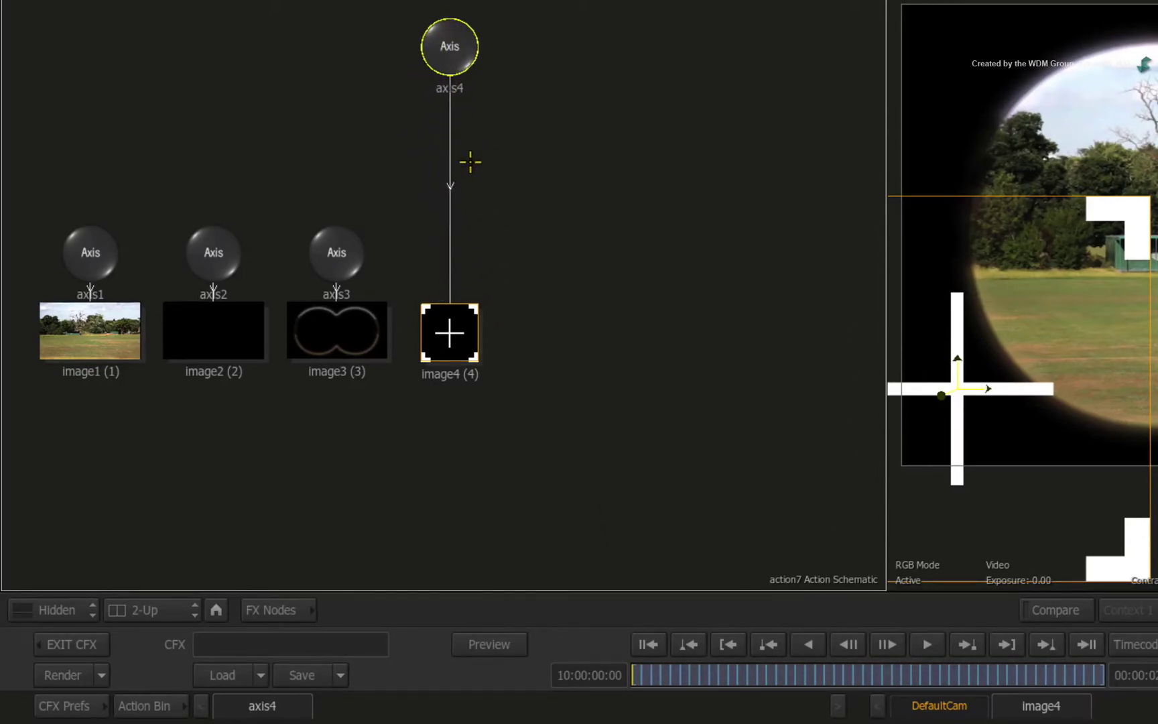
pyautogui.moveTo(448, 26); pyautogui.dragTo(583, 18)
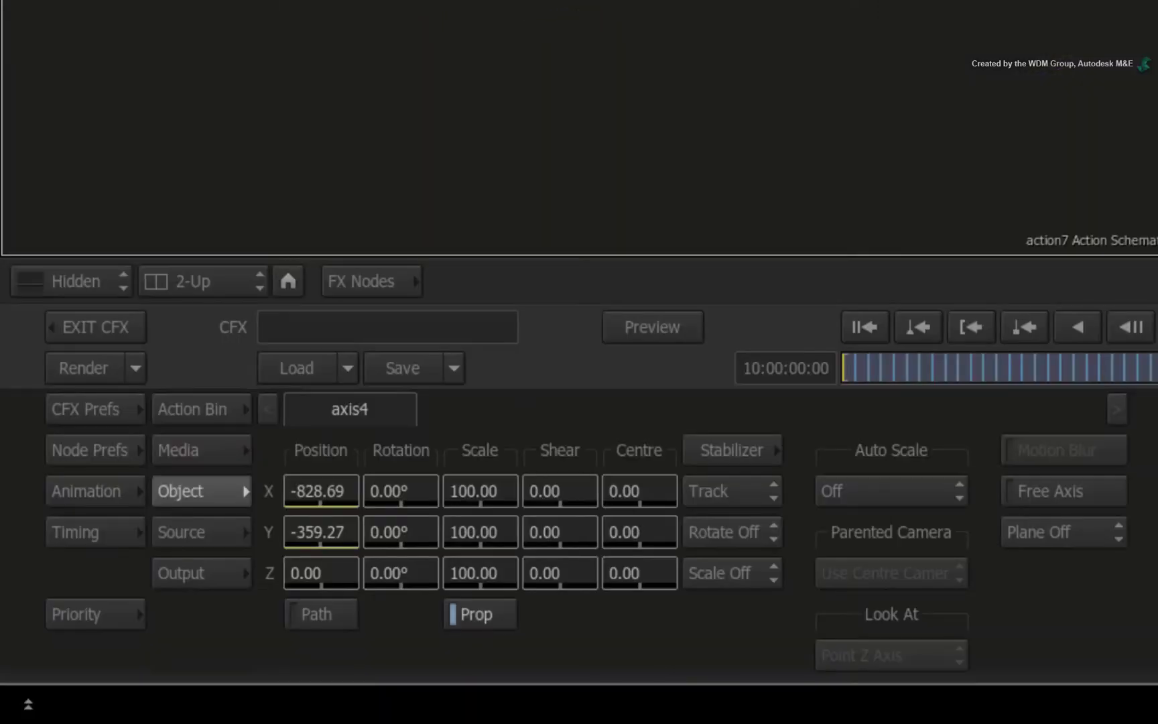
pyautogui.click(195, 409)
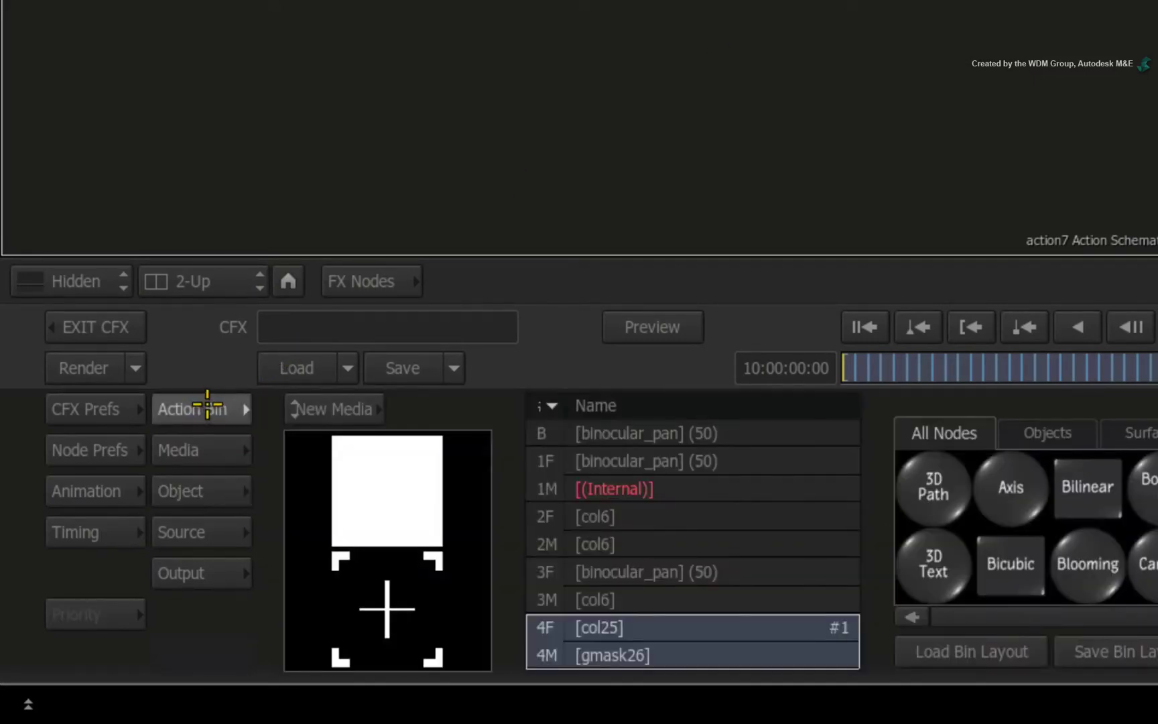
pyautogui.click(1010, 486)
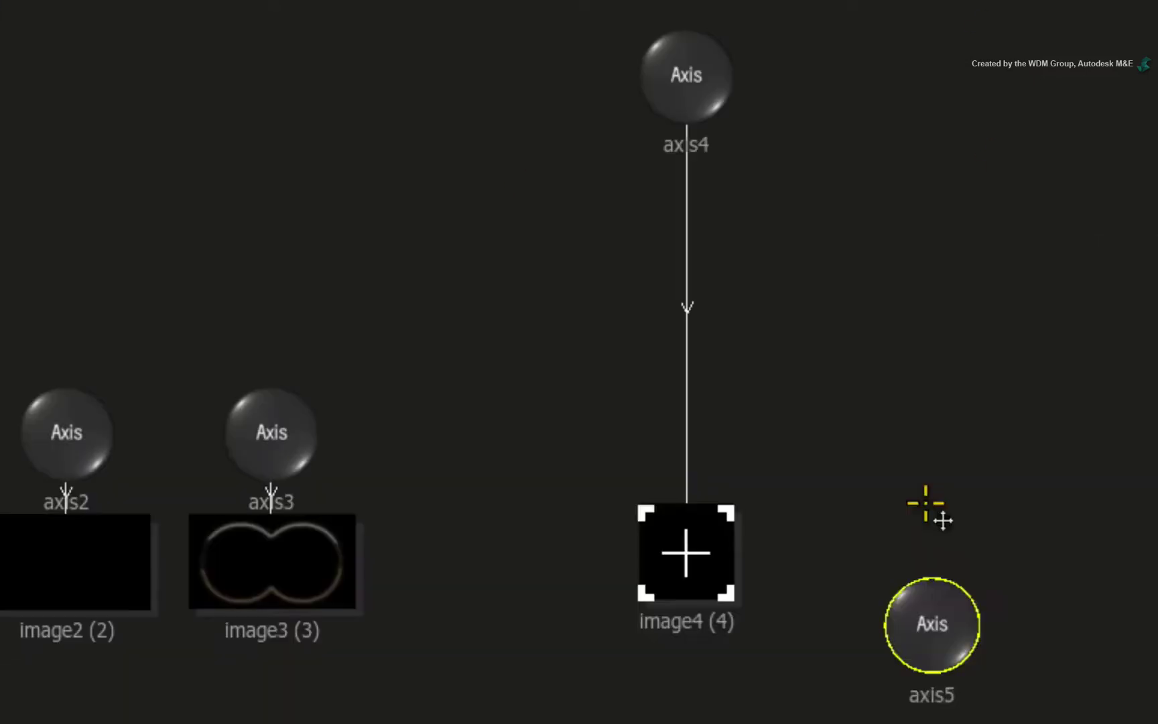
pyautogui.moveTo(907, 411); pyautogui.dragTo(565, 305)
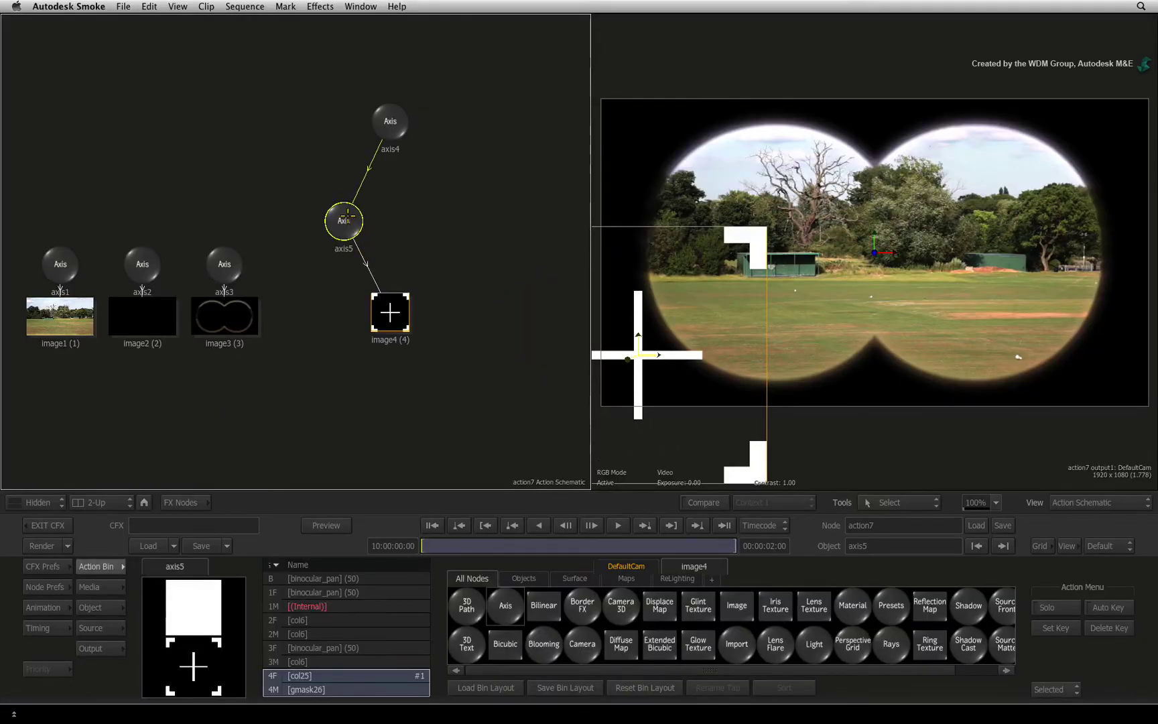
# Scale axis5's crosshair to 15 and place it at X 488, Y 313 over the green hut.
pyautogui.doubleClick(343, 220)
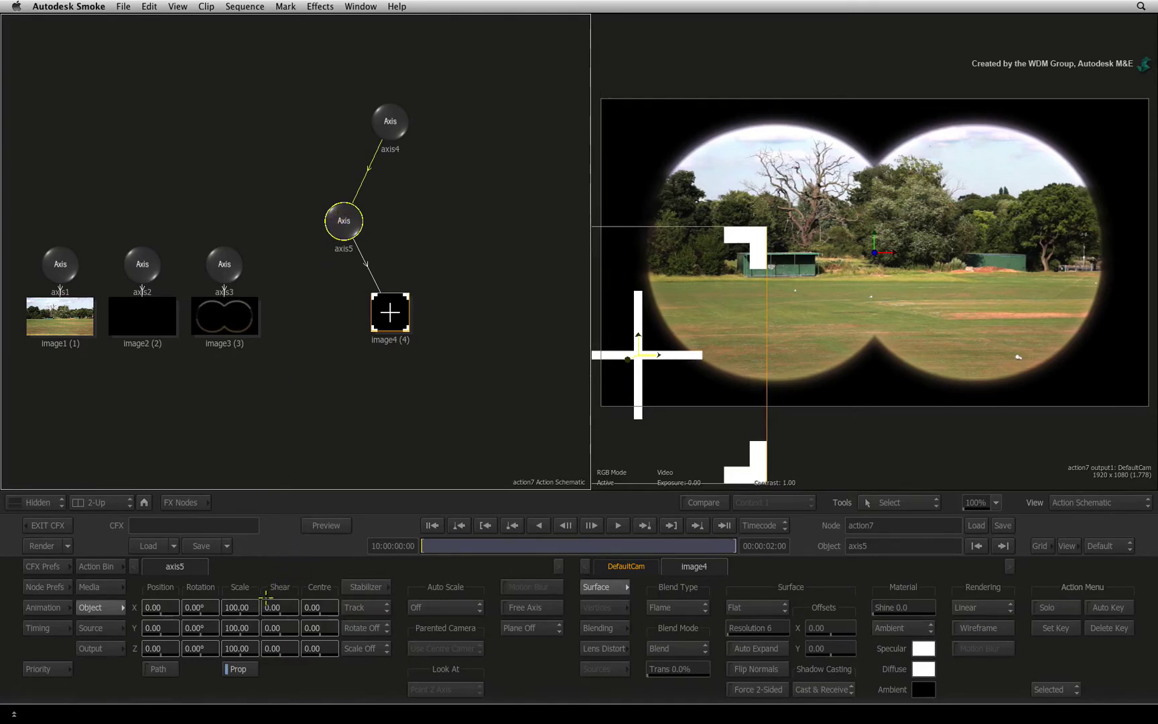
pyautogui.click(239, 609)
pyautogui.write('15')
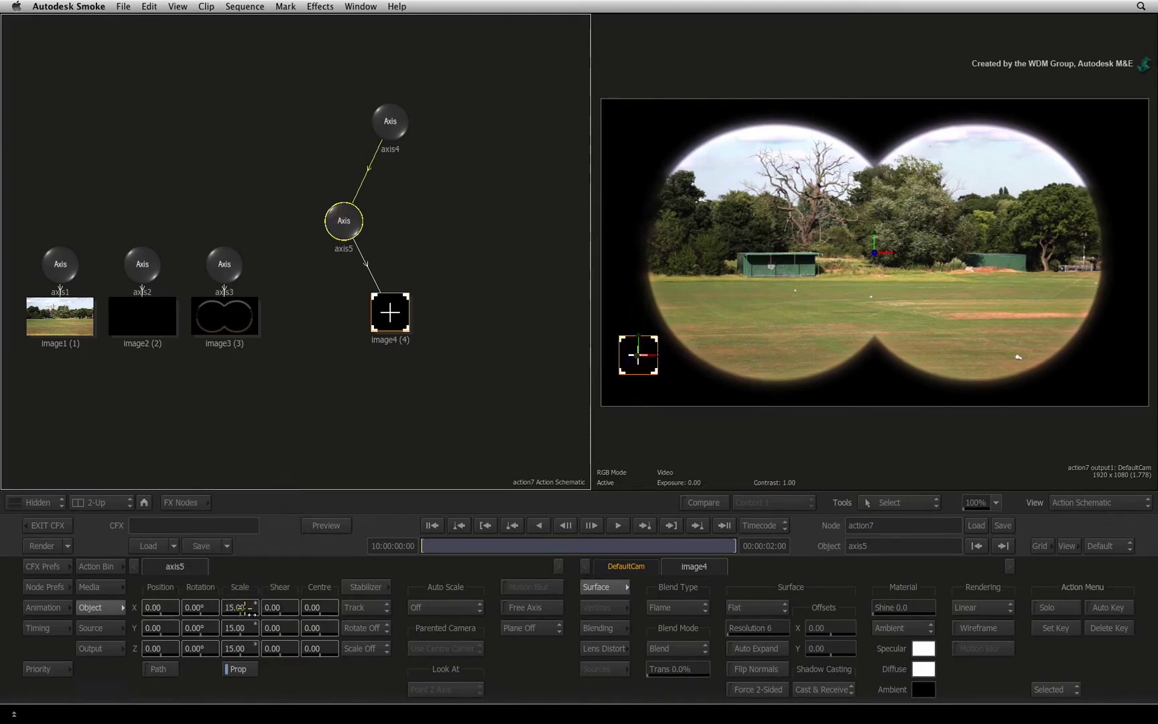
pyautogui.press('Return')
pyautogui.moveTo(159, 607)
pyautogui.mouseDown()
pyautogui.moveTo(183, 625)
pyautogui.moveTo(159, 624)
pyautogui.moveTo(168, 620)
pyautogui.mouseUp()
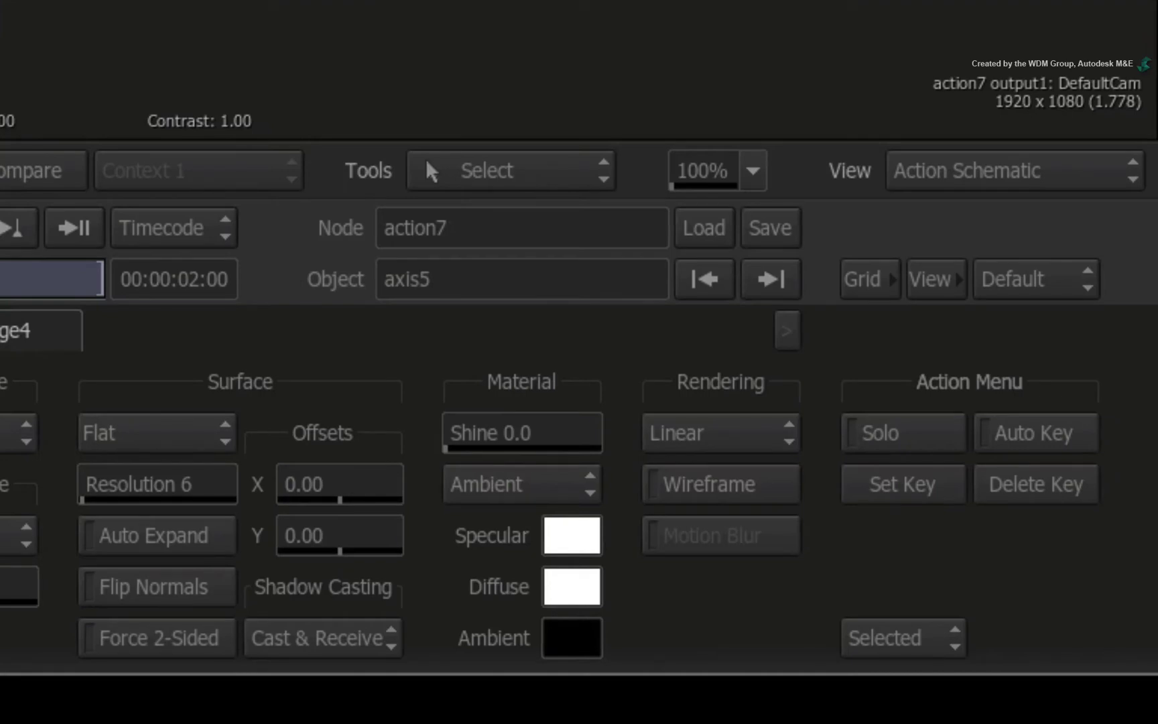
# Enable Auto Key, offset the start timecode by 6 frames to 10:00:00:06, and key the scale.
pyautogui.click(1035, 418)
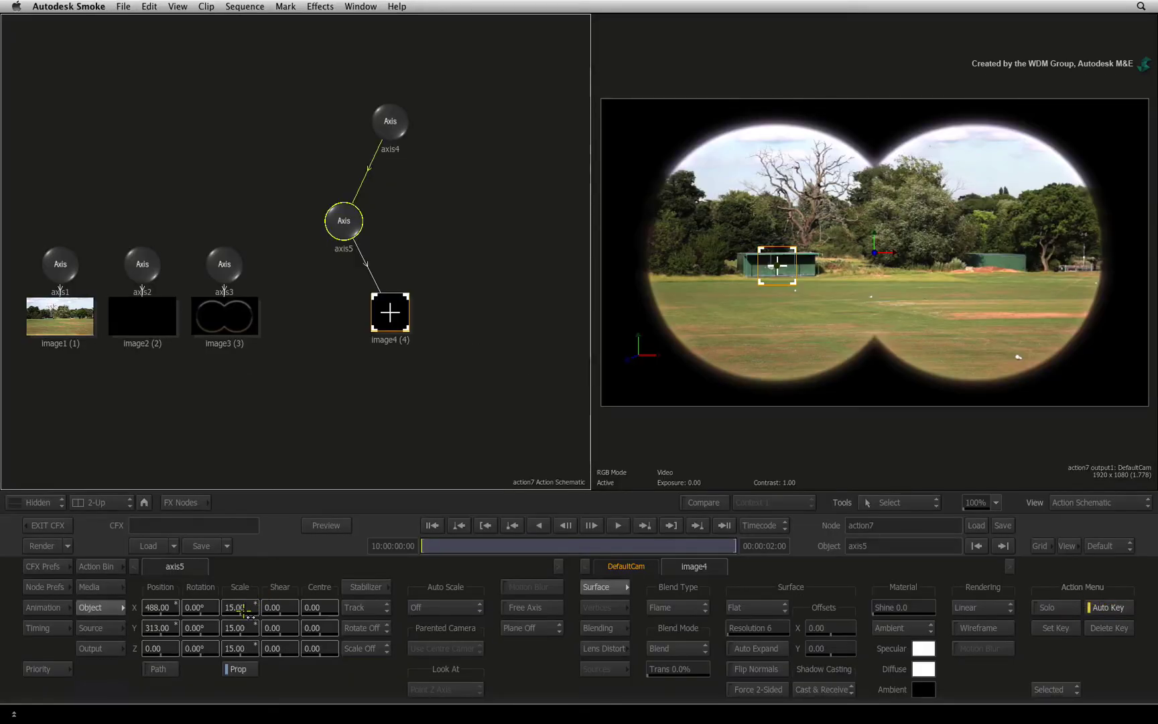
pyautogui.click(244, 611)
pyautogui.press('Return')
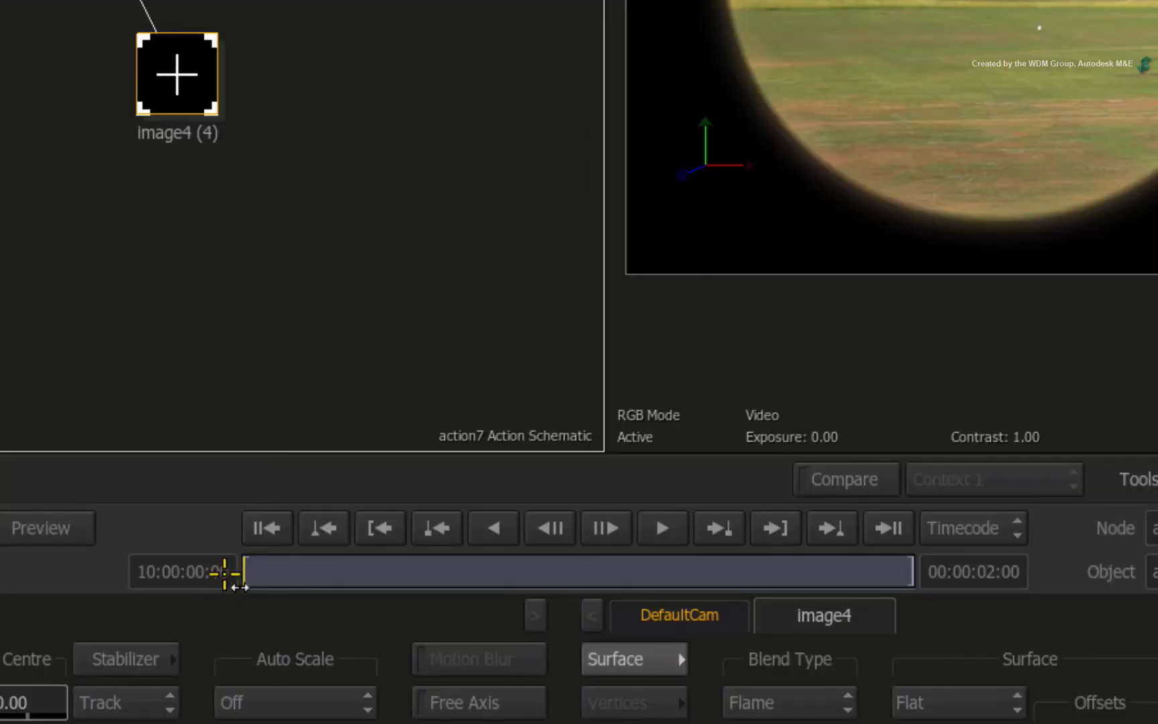
pyautogui.click(216, 573)
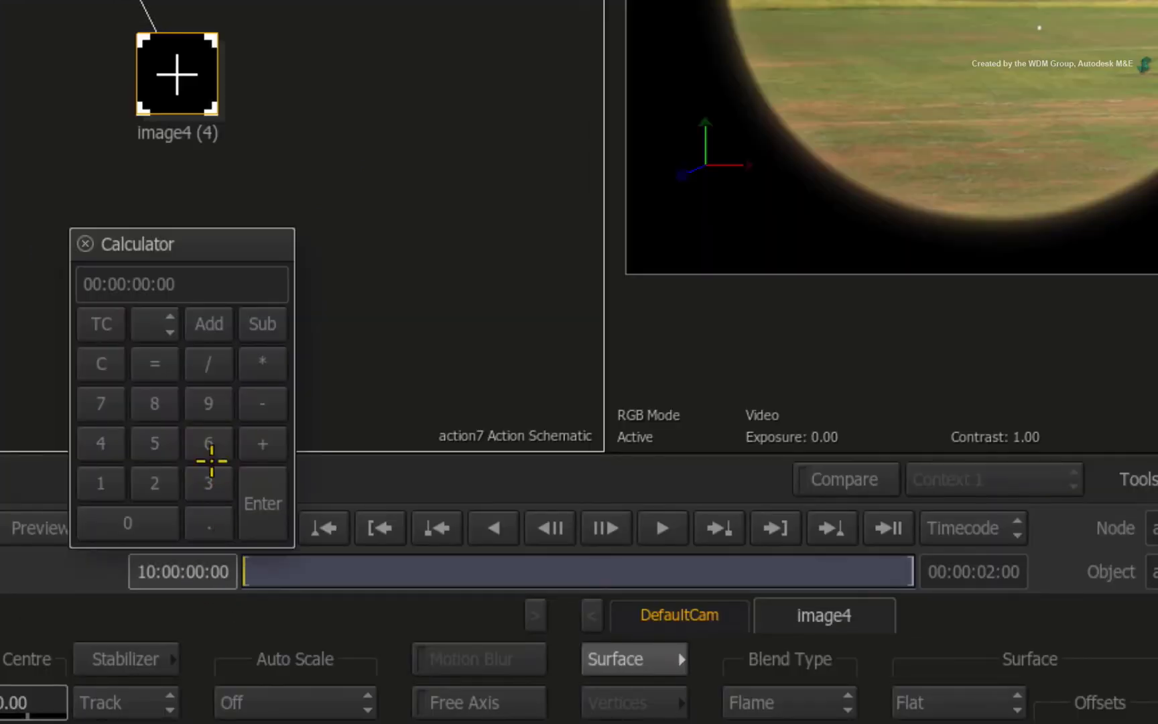
pyautogui.click(208, 443)
pyautogui.click(210, 325)
pyautogui.click(258, 501)
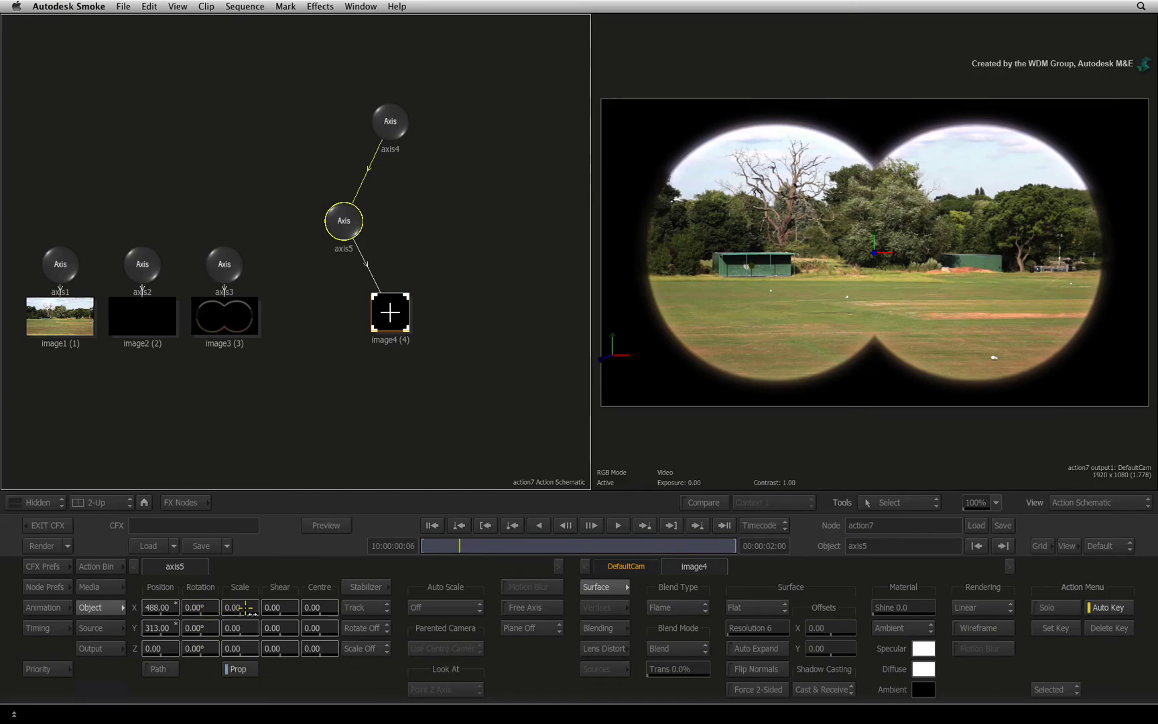
pyautogui.click(244, 611)
pyautogui.press('Return')
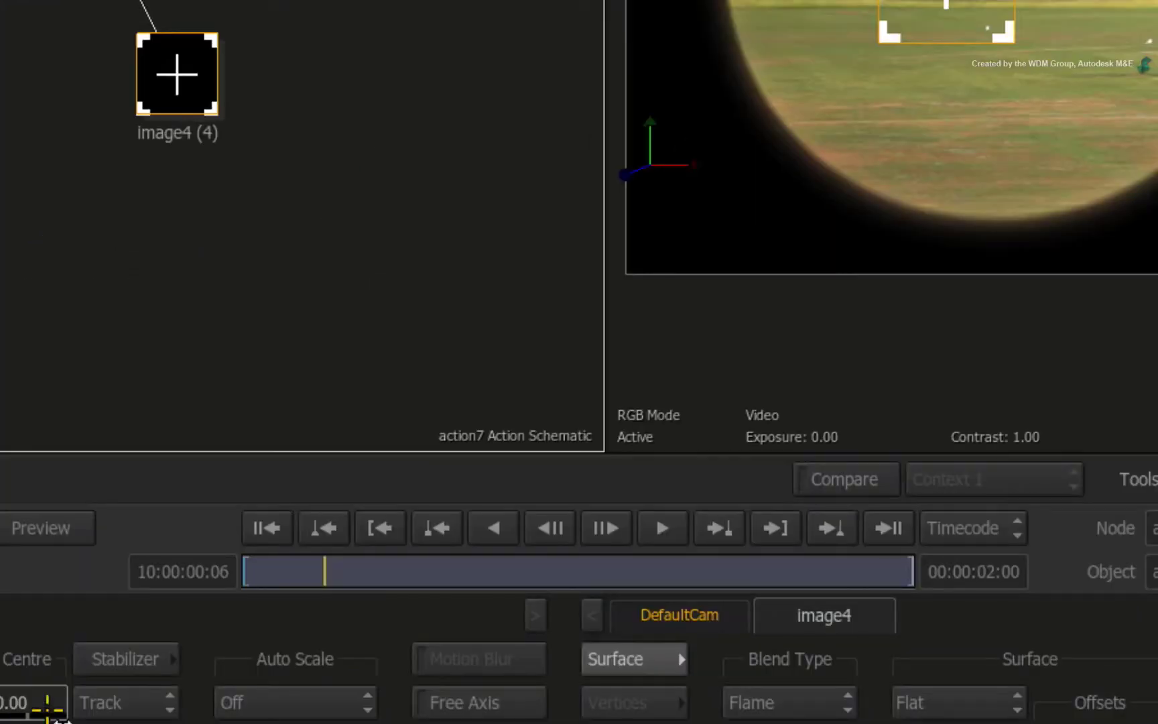
# Advance 2 frames to frame 8 and key the crosshair's scale at 15.
pyautogui.click(218, 570)
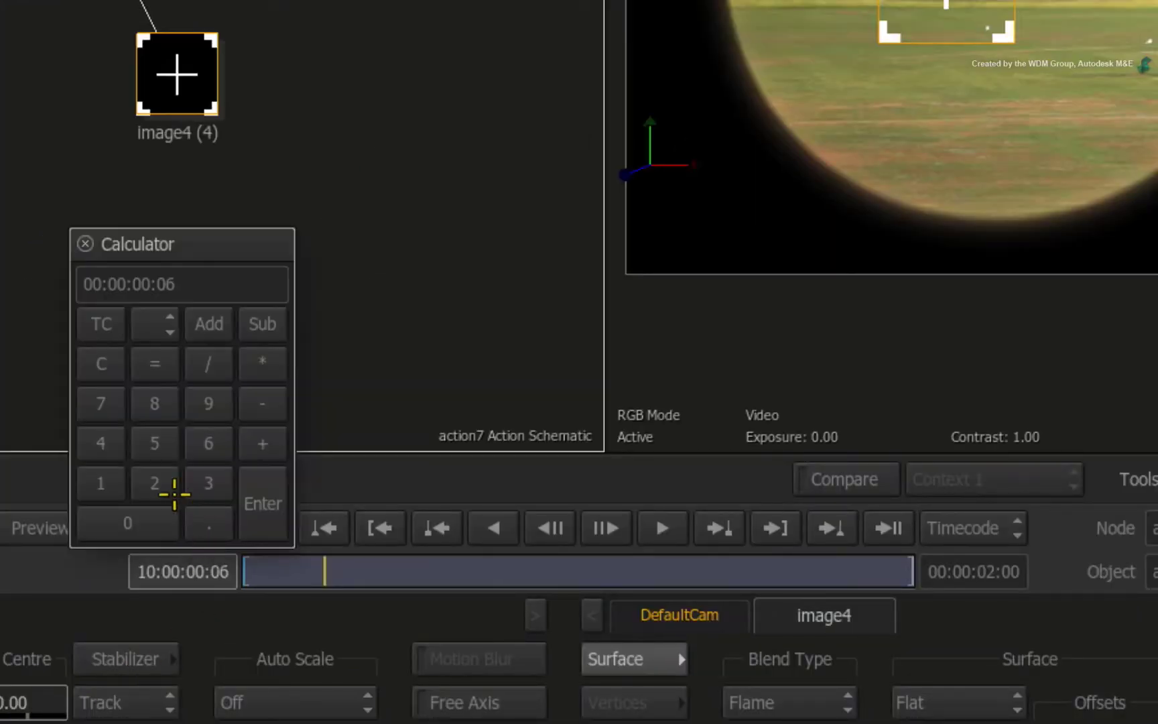
pyautogui.click(156, 482)
pyautogui.click(209, 324)
pyautogui.press('Return')
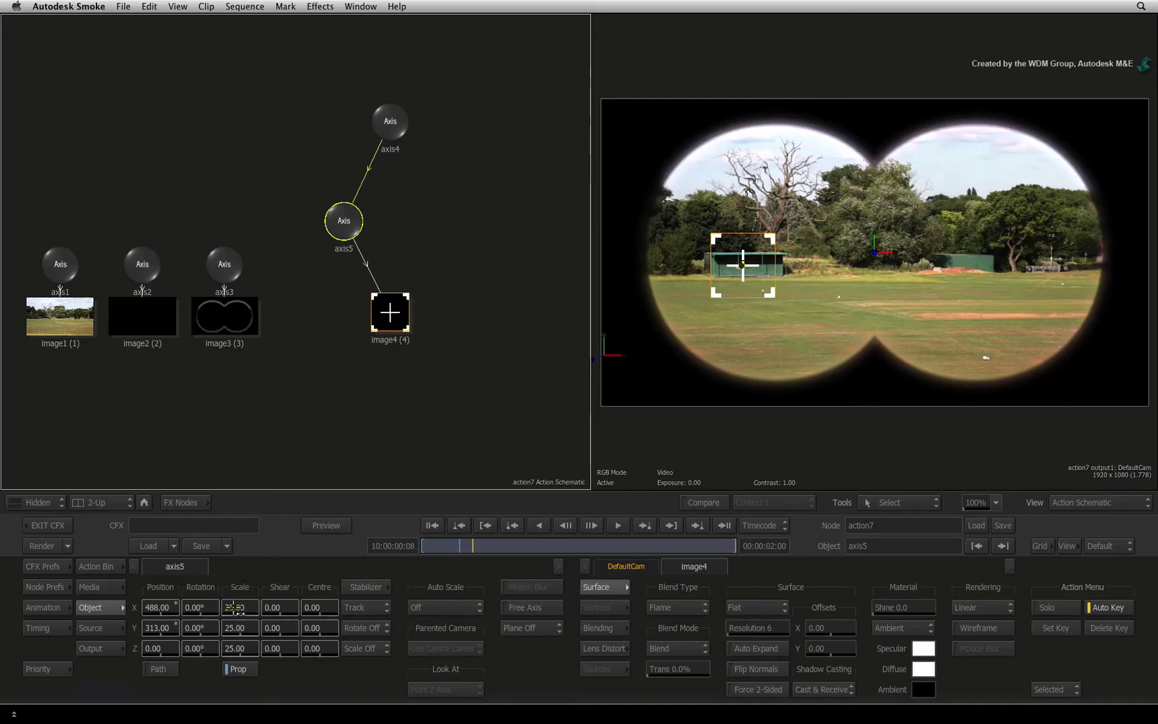
pyautogui.click(235, 608)
pyautogui.write('15')
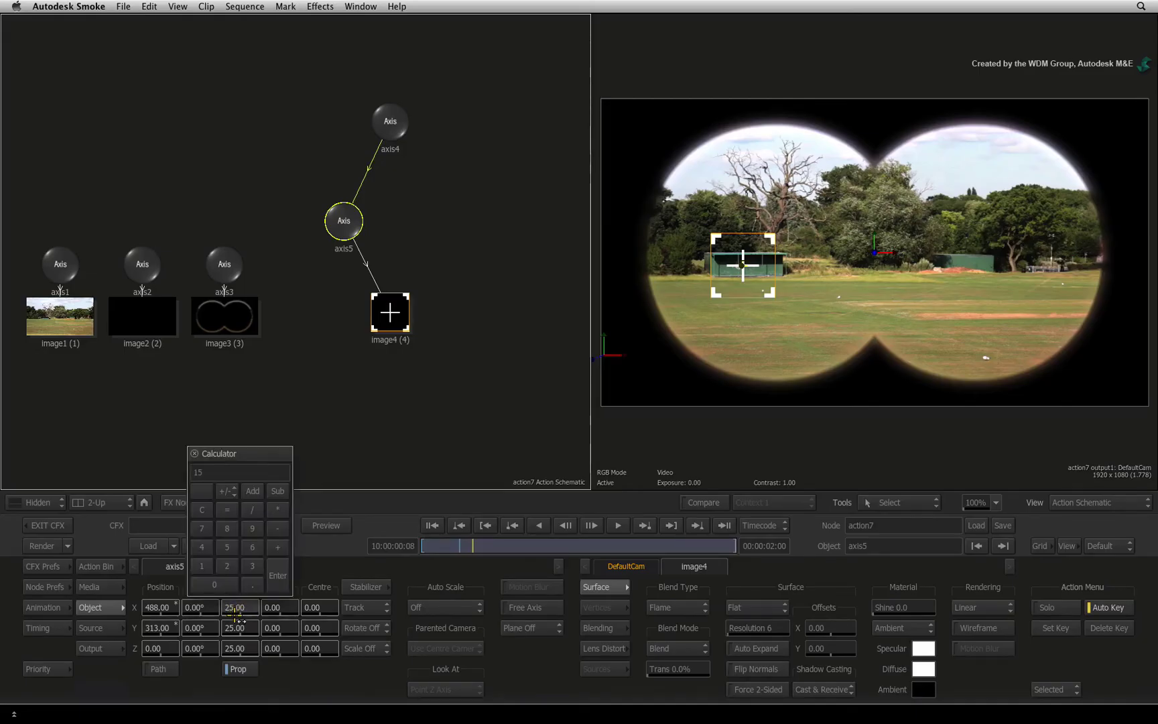
pyautogui.press('Return')
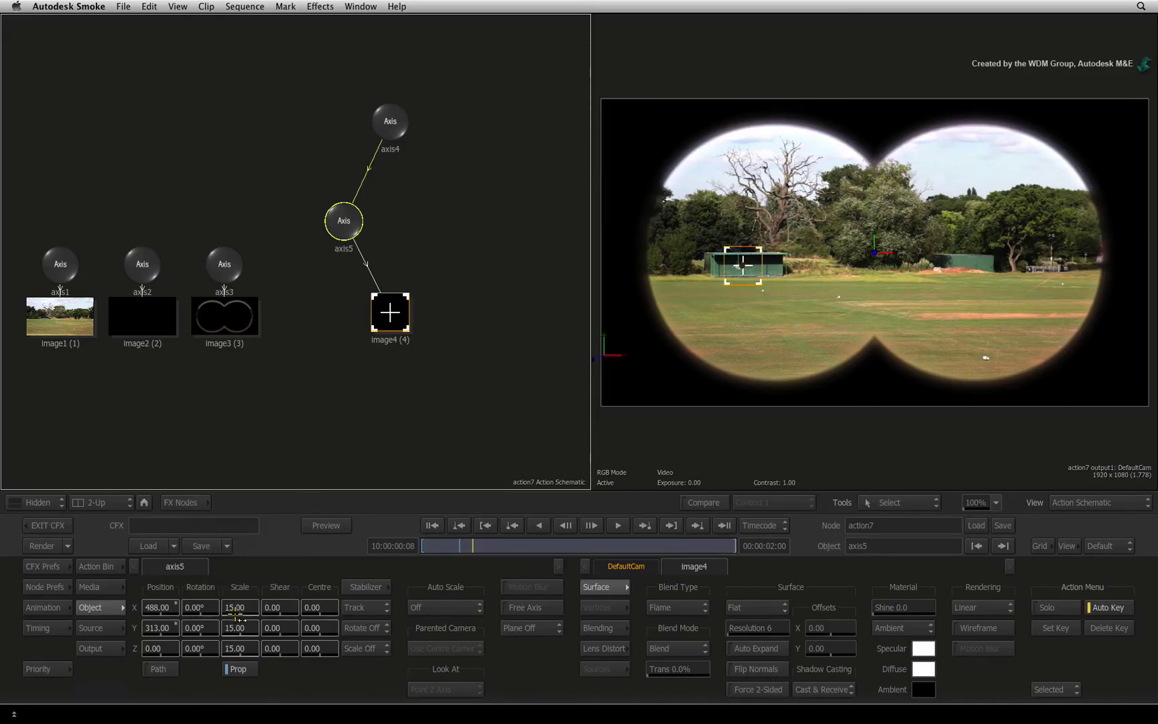
# Turn Auto Key off, compare the crosshair scale at frames 7 and 8, and select axis4.
pyautogui.click(1113, 605)
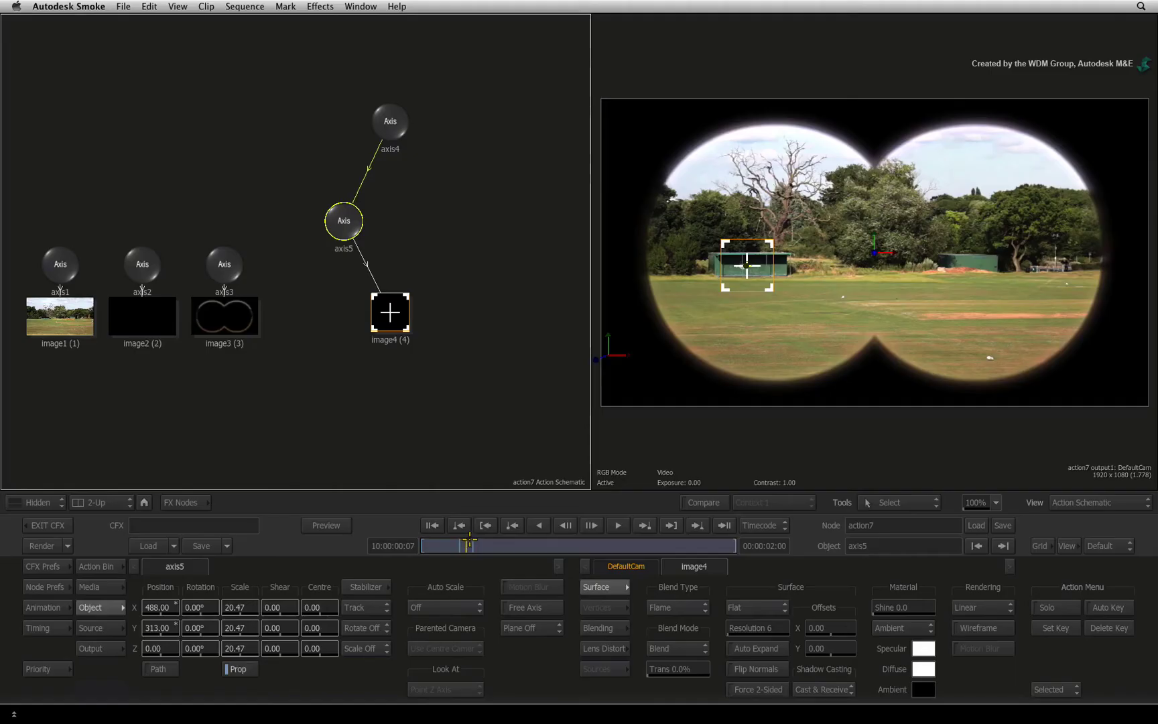
pyautogui.moveTo(469, 539); pyautogui.dragTo(472, 539)
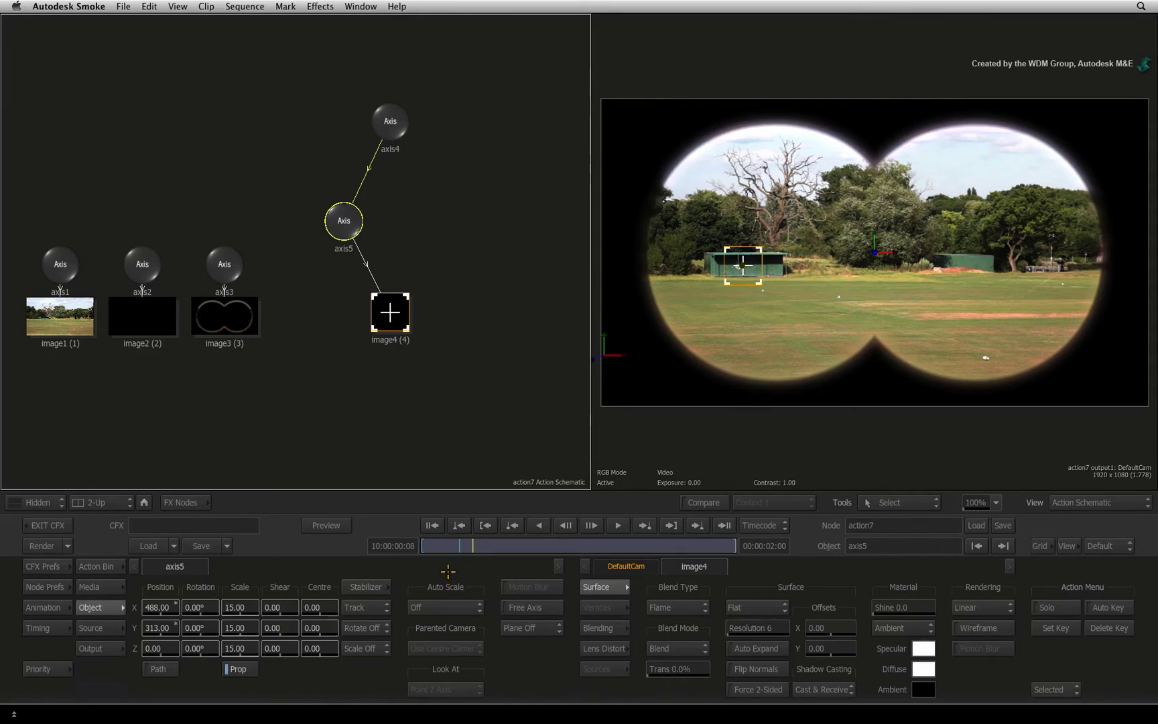
pyautogui.moveTo(395, 114); pyautogui.dragTo(392, 105)
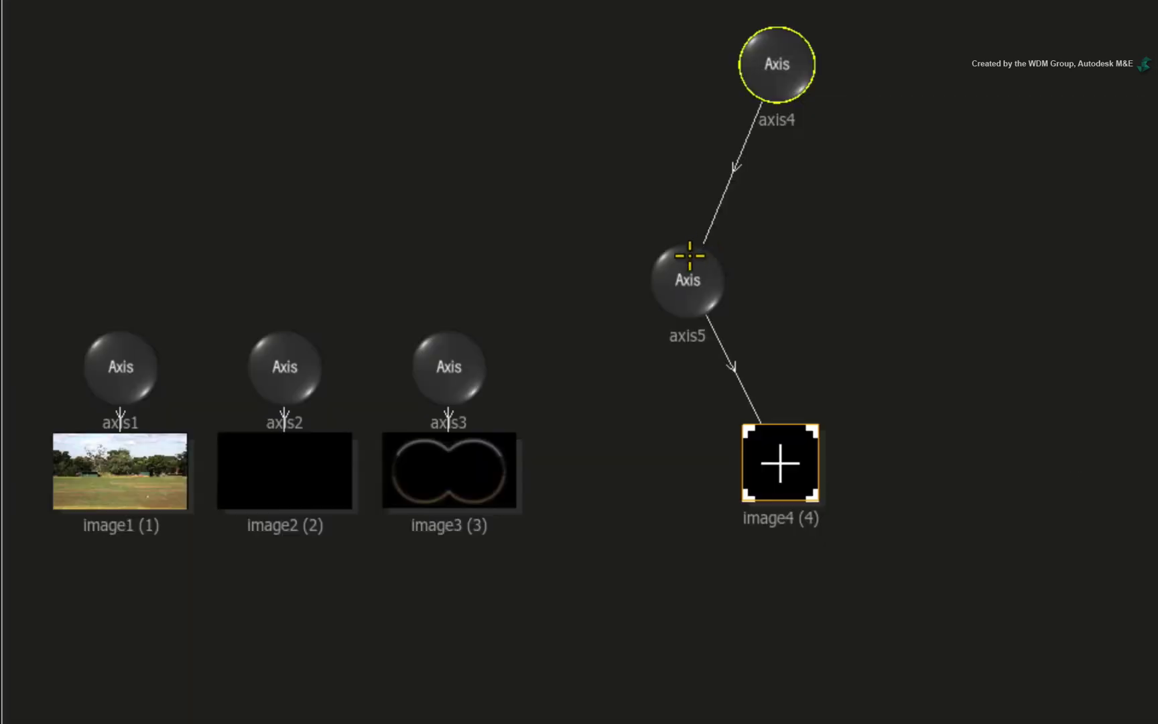
# Duplicate axis5 into axis6 and axis7 and spread the copies out beside it.
pyautogui.click(687, 276)
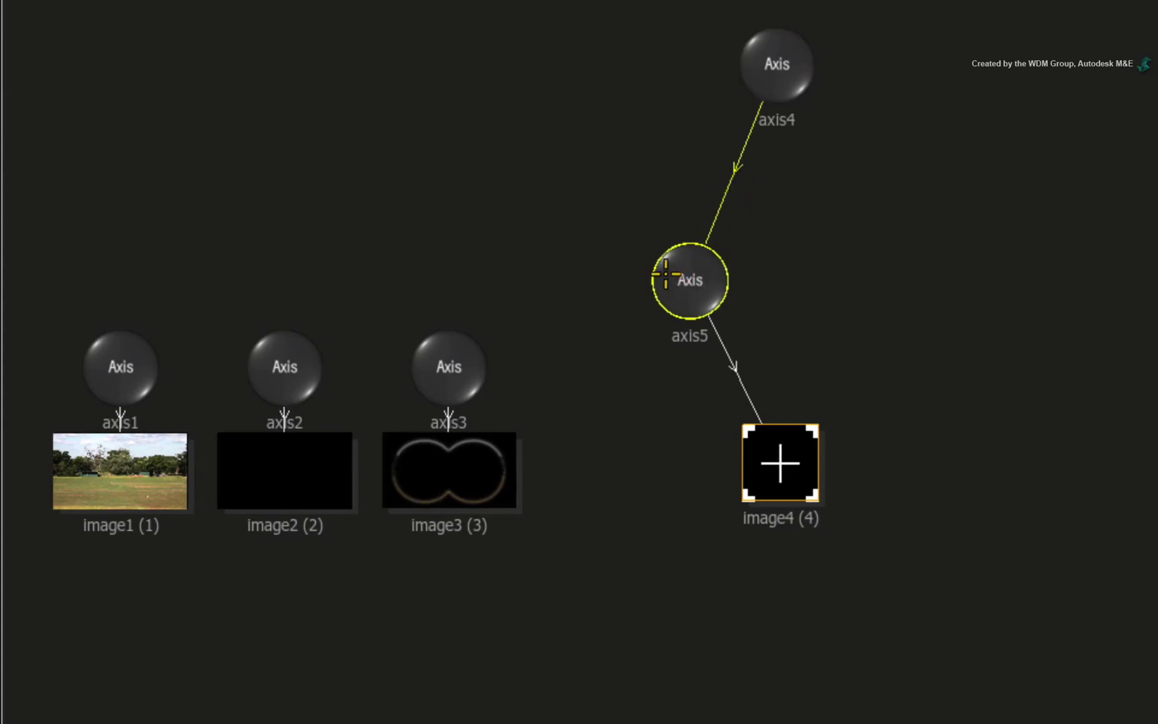
pyautogui.press('super+d')
pyautogui.press('super+d')
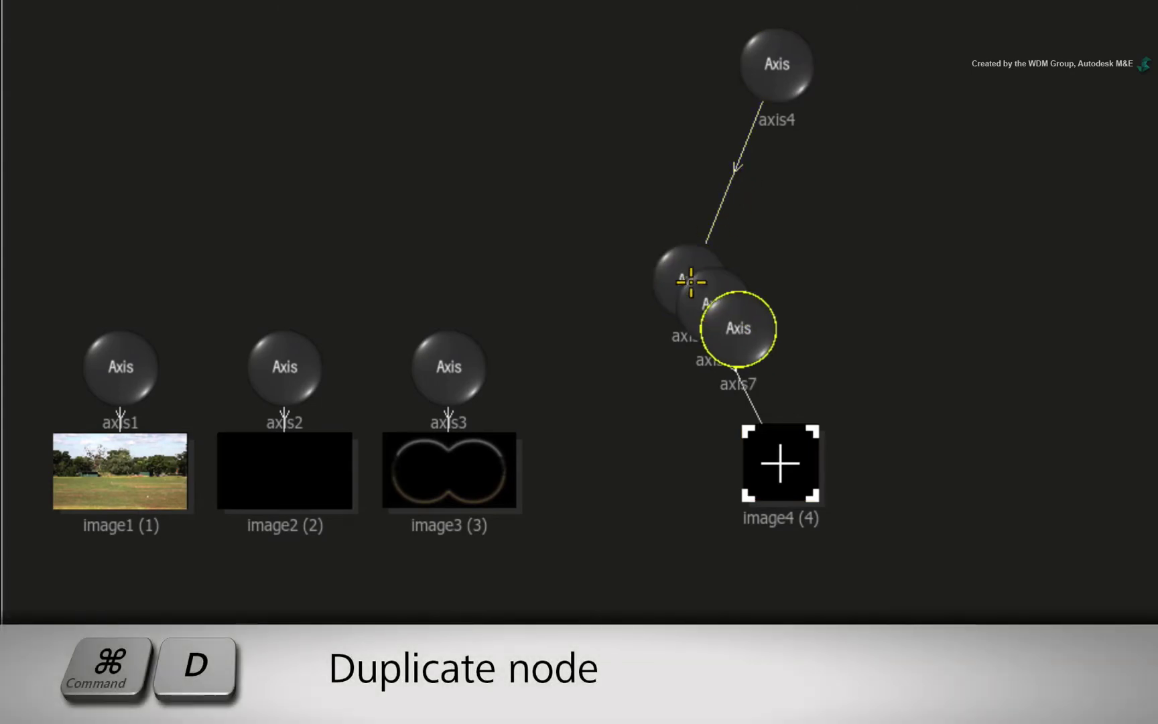
pyautogui.moveTo(752, 326); pyautogui.dragTo(951, 289)
pyautogui.moveTo(716, 302); pyautogui.dragTo(805, 286)
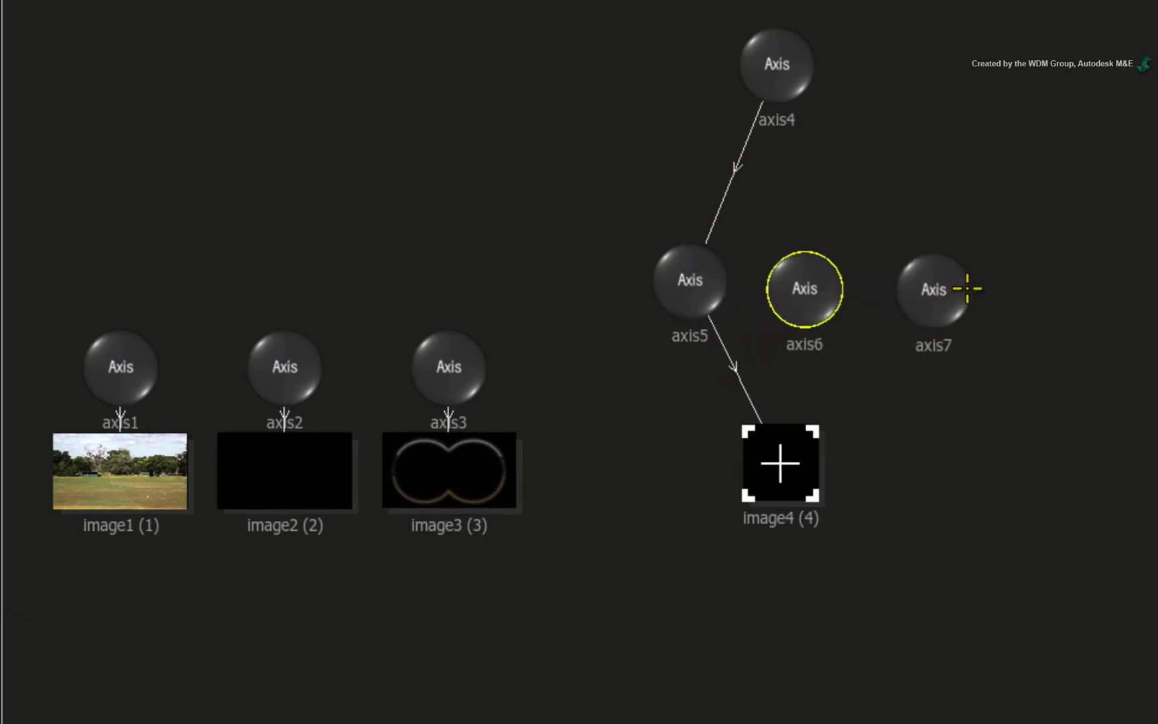
pyautogui.moveTo(963, 288); pyautogui.dragTo(915, 280)
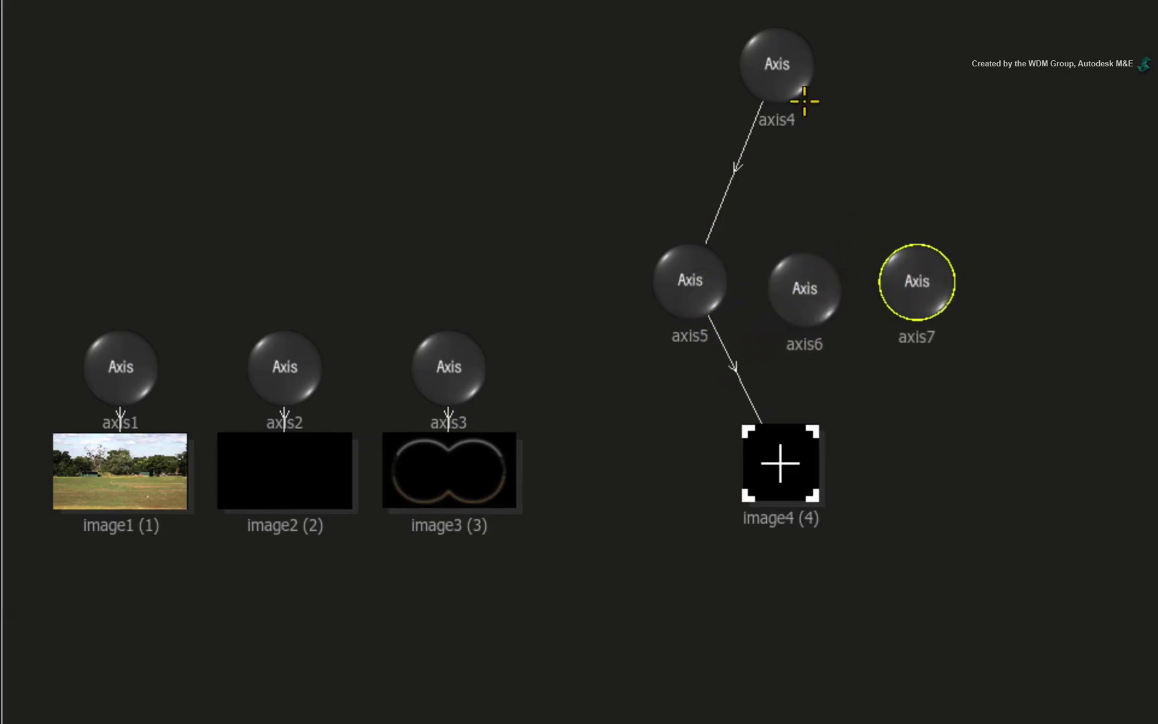
# Parent axis6 and axis7 under axis4 and connect each one to image4.
pyautogui.moveTo(781, 107); pyautogui.dragTo(801, 274)
pyautogui.moveTo(796, 84); pyautogui.dragTo(915, 274)
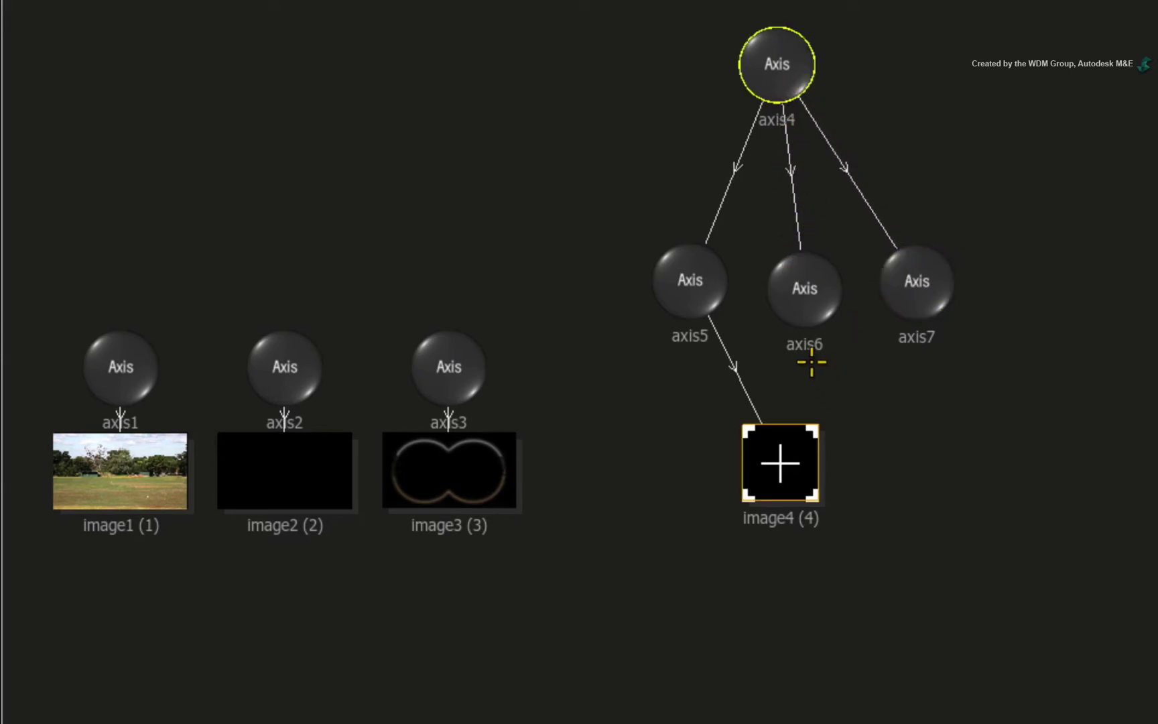
pyautogui.moveTo(801, 315); pyautogui.dragTo(780, 447)
pyautogui.moveTo(902, 315); pyautogui.dragTo(797, 483)
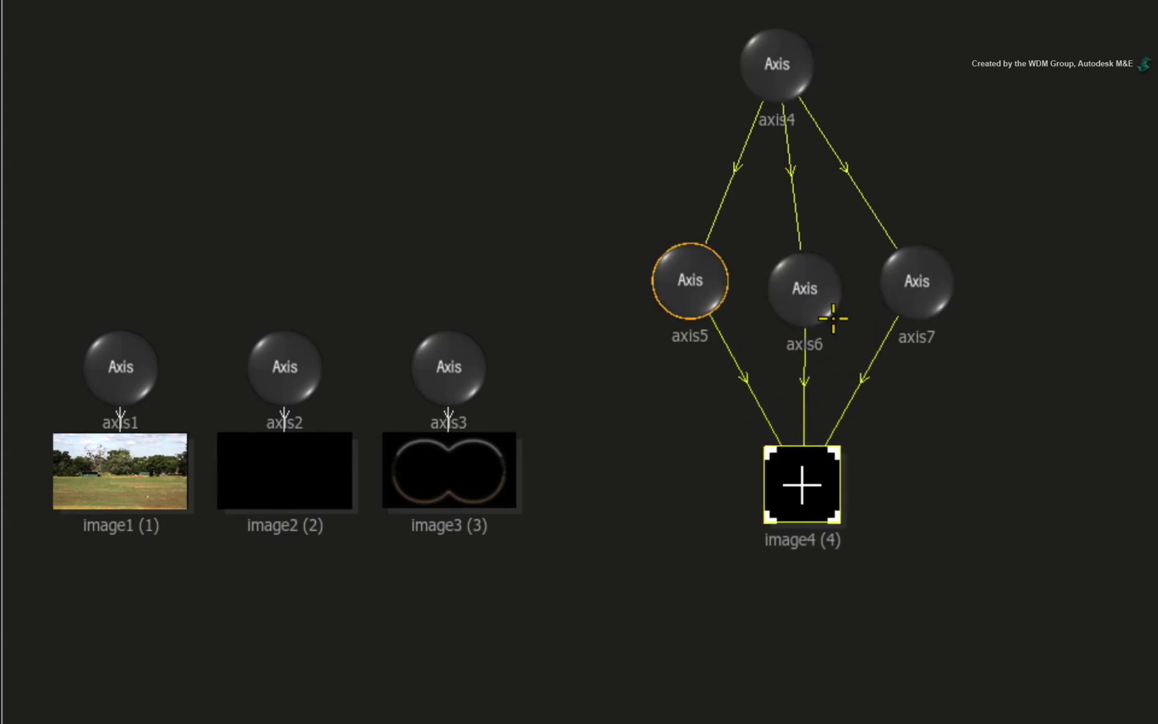
pyautogui.moveTo(802, 284); pyautogui.dragTo(789, 288)
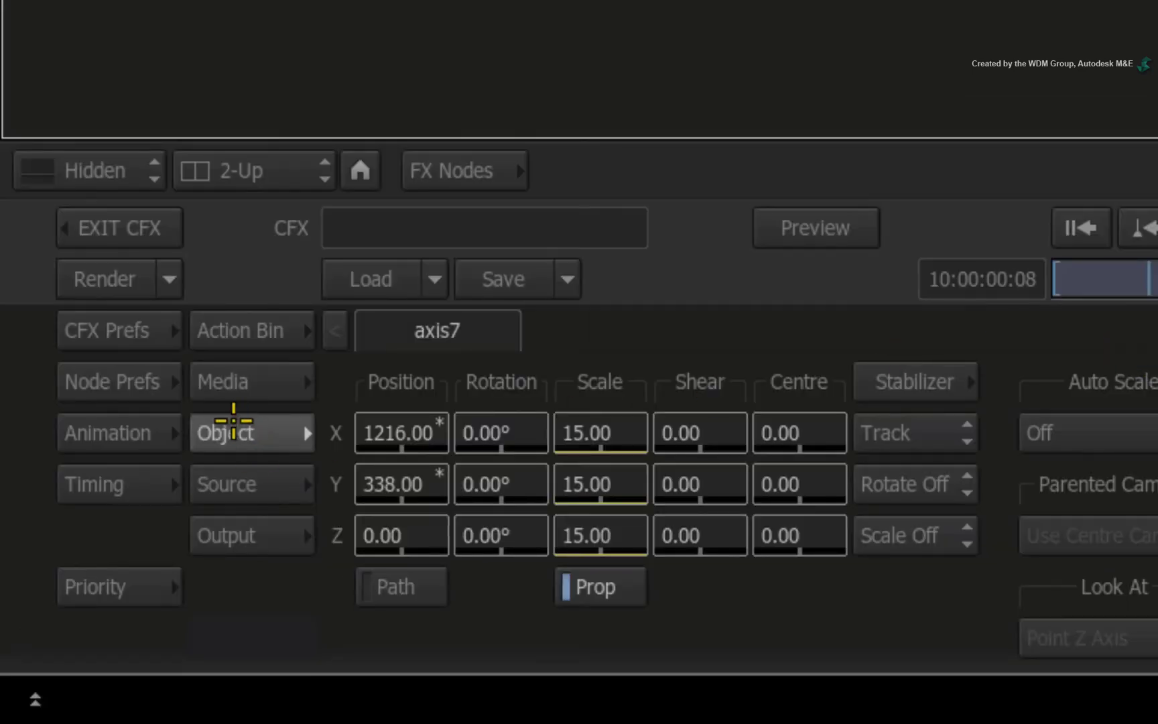
# Show the Animation editor as tracks, select axis6 and axis7, expand action7, and frame all keys.
pyautogui.click(147, 431)
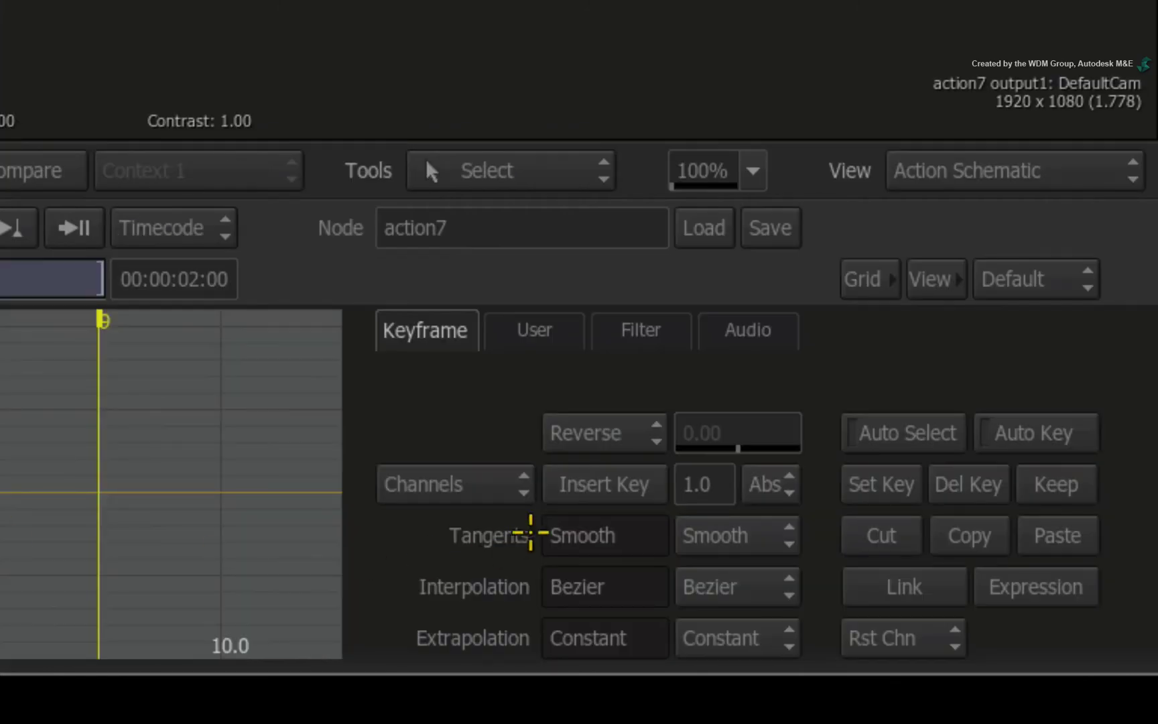
pyautogui.click(473, 481)
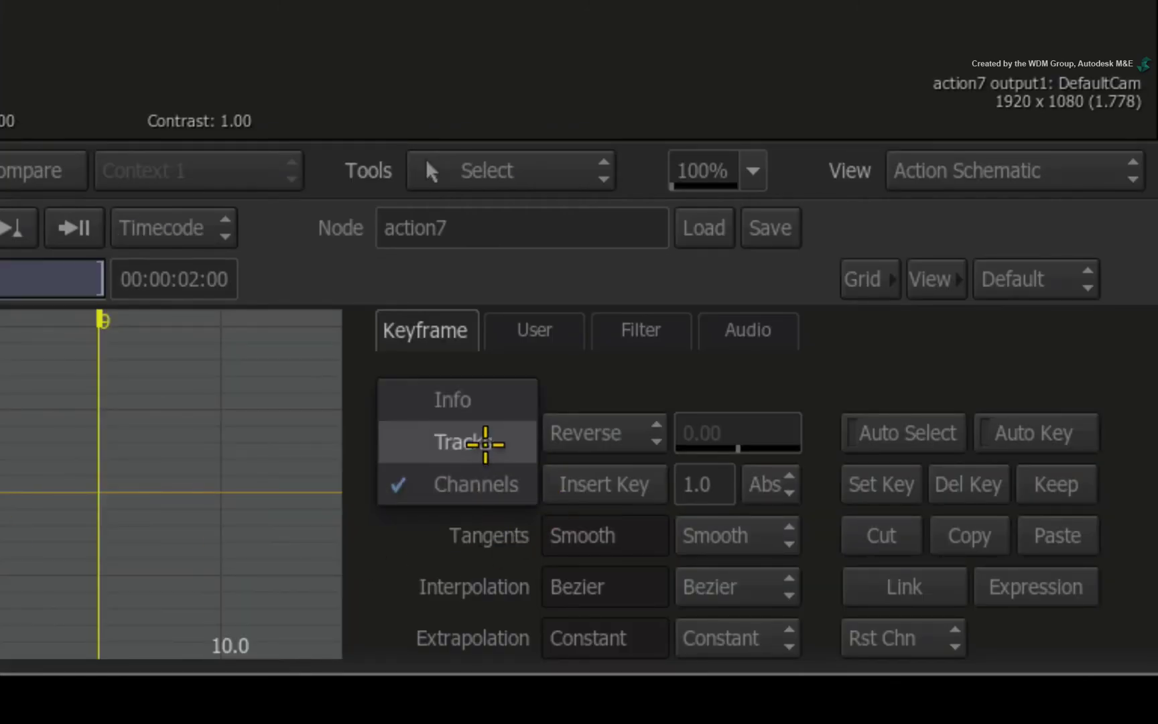
pyautogui.click(487, 441)
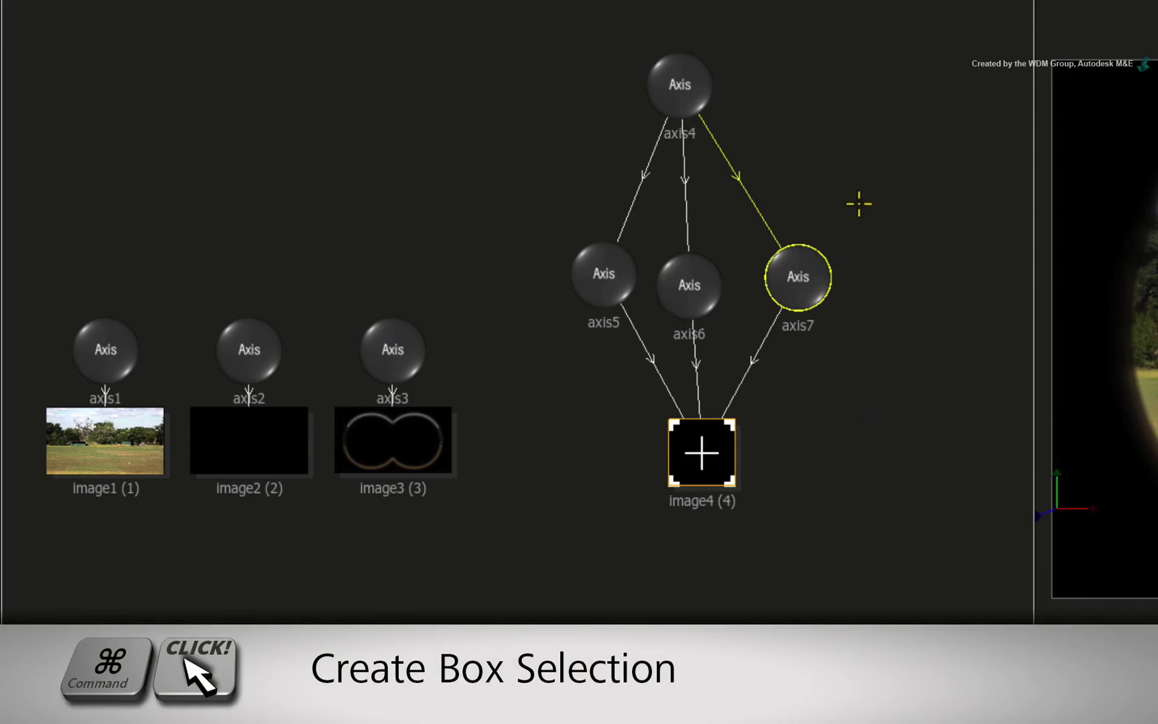
pyautogui.moveTo(871, 195); pyautogui.dragTo(644, 333)
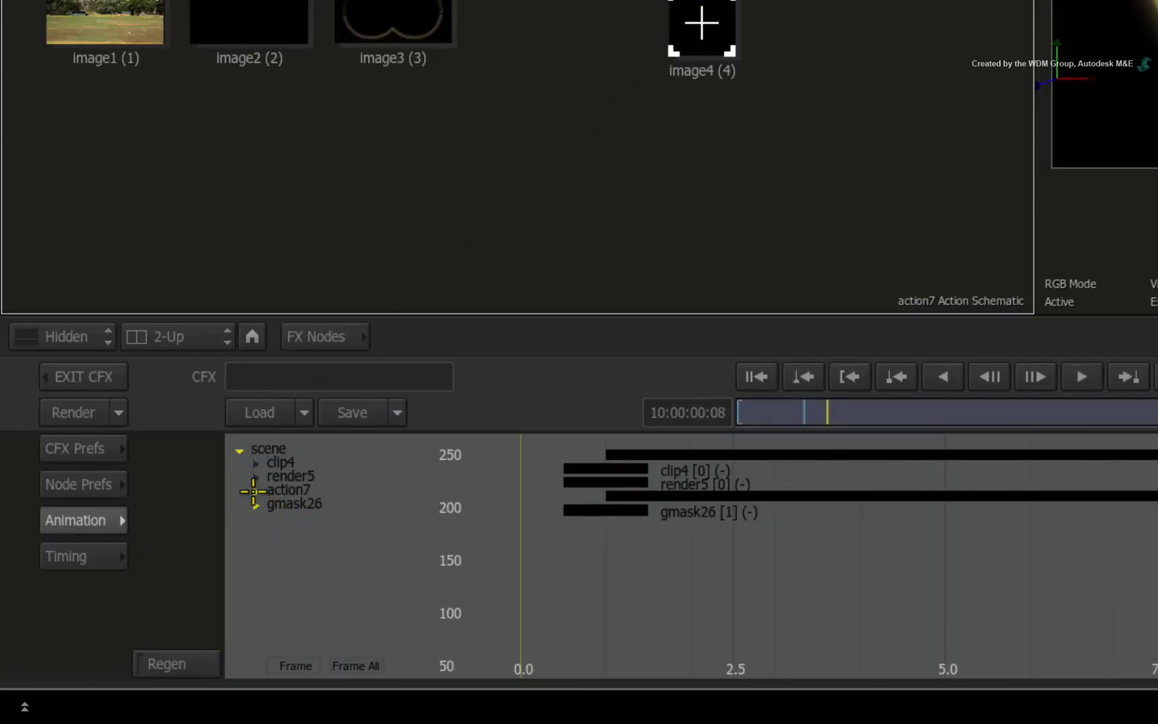
pyautogui.click(257, 492)
pyautogui.scroll(-3, 430, 516)
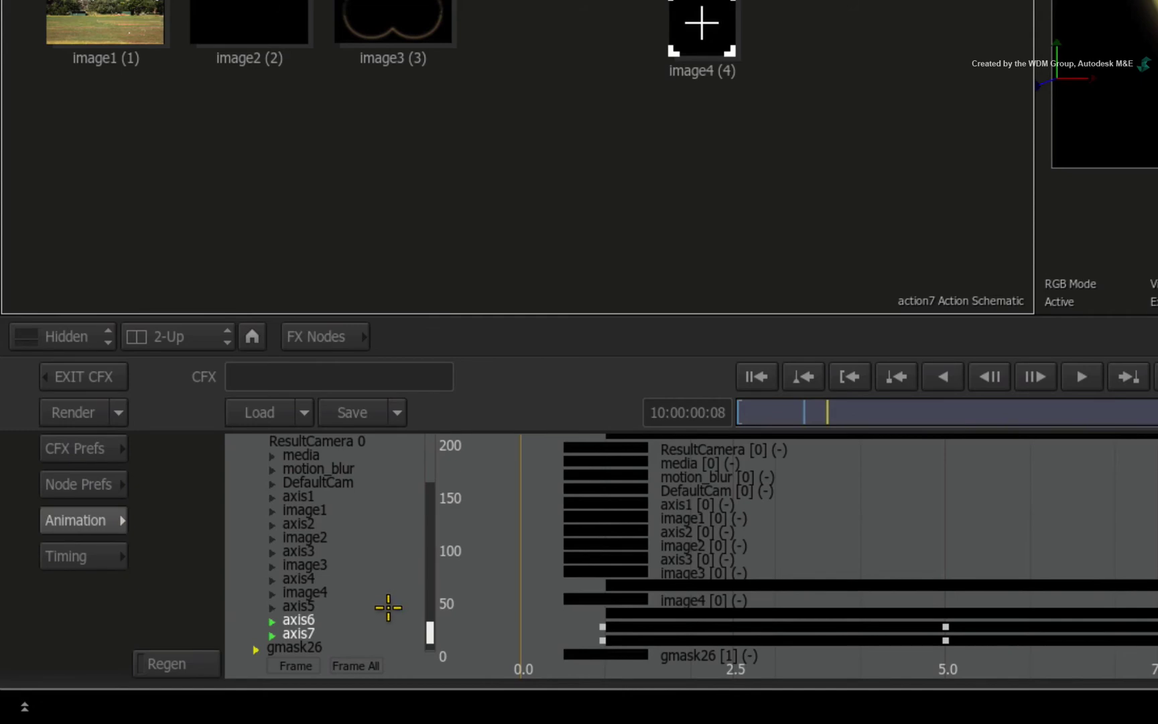
pyautogui.click(353, 666)
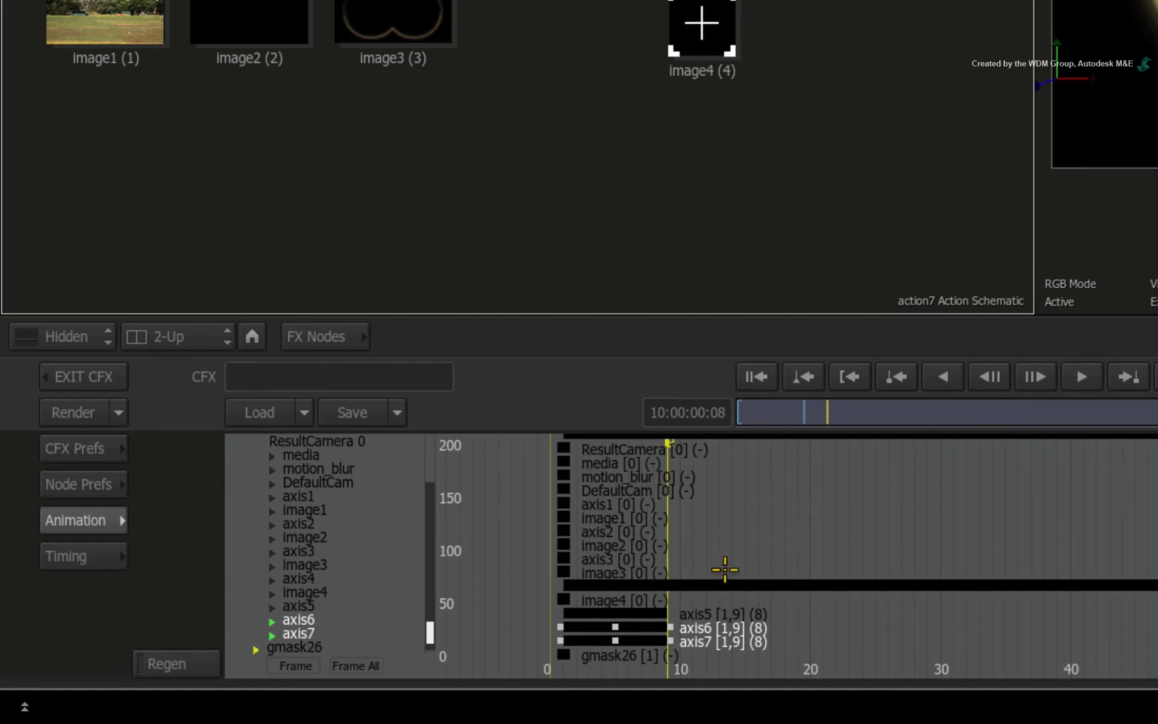
# Set the current time to frame 14 and slide axis6's keys to start at frame 15.
pyautogui.click(702, 412)
pyautogui.write('14')
pyautogui.press('Return')
pyautogui.click(629, 627)
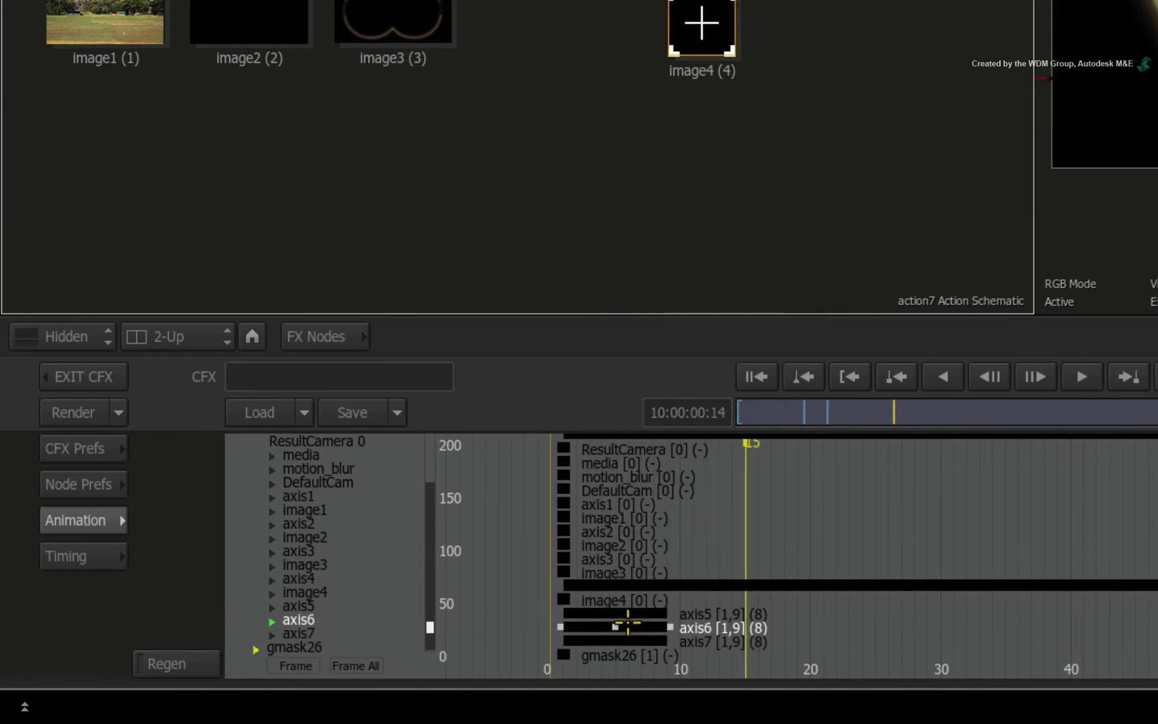
pyautogui.moveTo(621, 626); pyautogui.dragTo(797, 626)
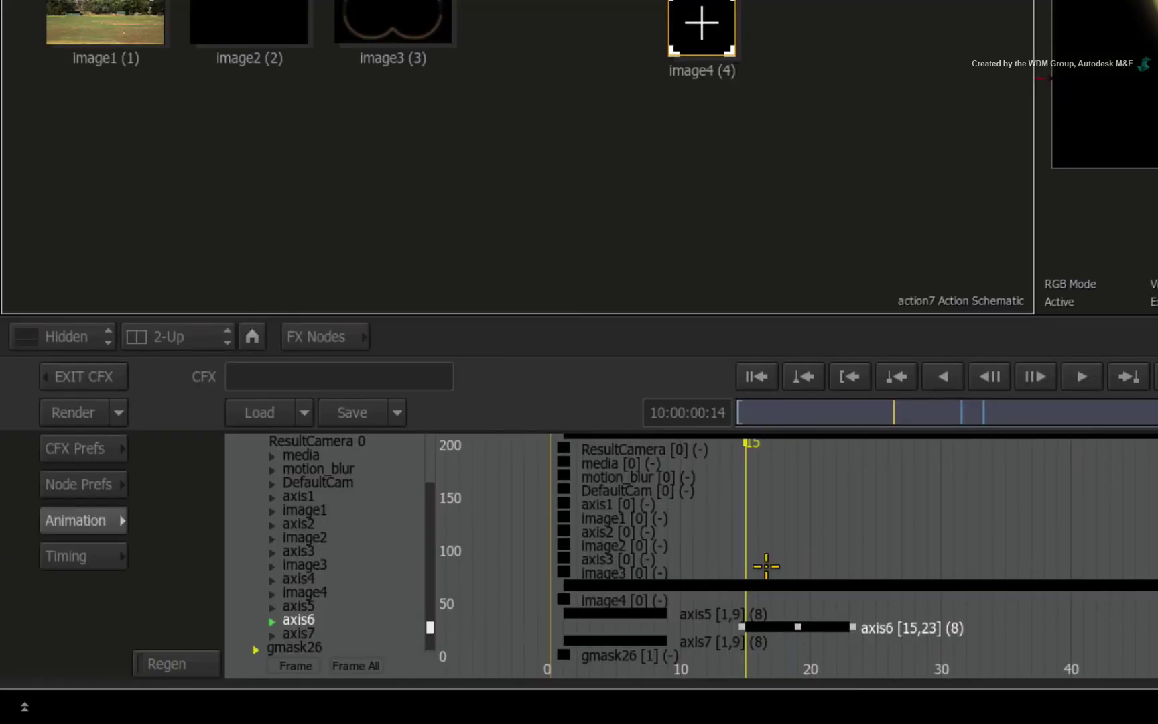
# Add 14 frames in the Calculator to reach frame 29 and slide axis7's keys there.
pyautogui.click(694, 413)
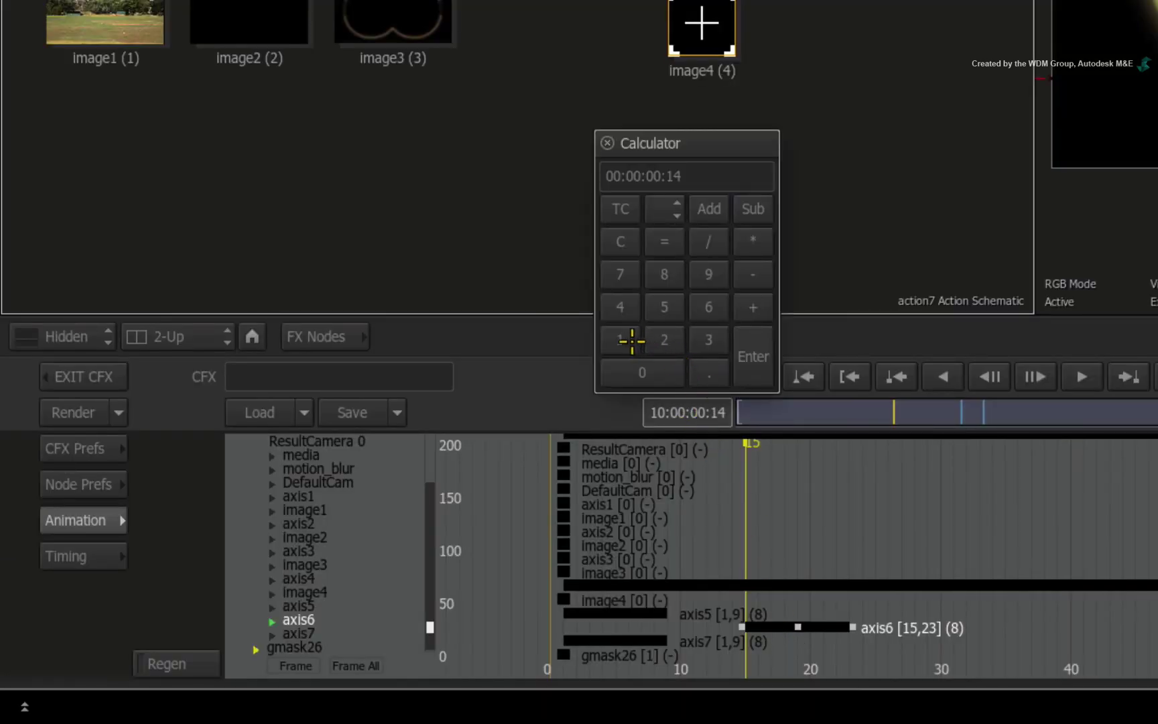
pyautogui.click(623, 339)
pyautogui.click(621, 302)
pyautogui.click(707, 207)
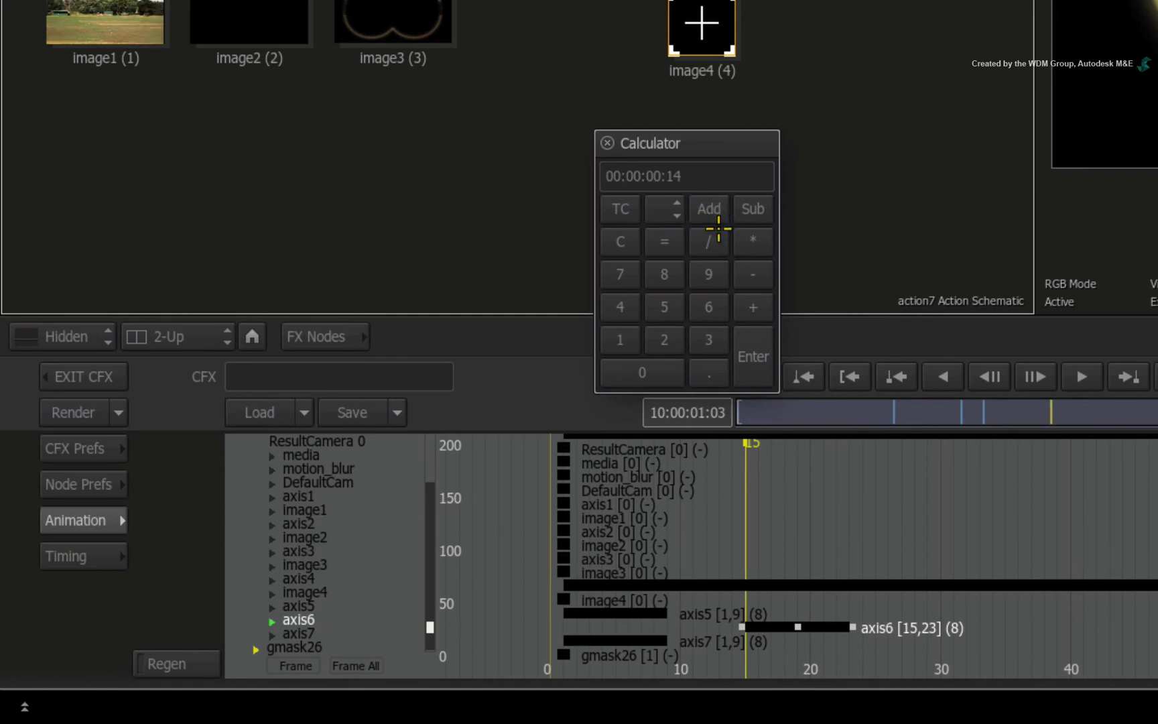
pyautogui.click(751, 362)
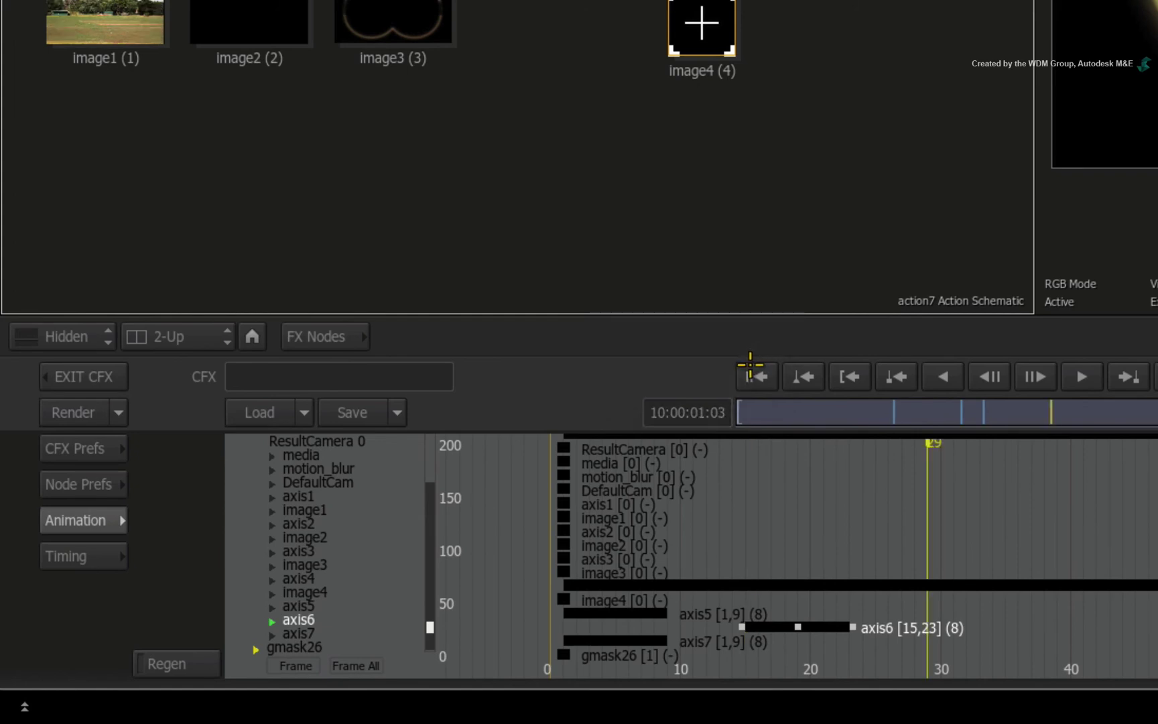
pyautogui.click(624, 640)
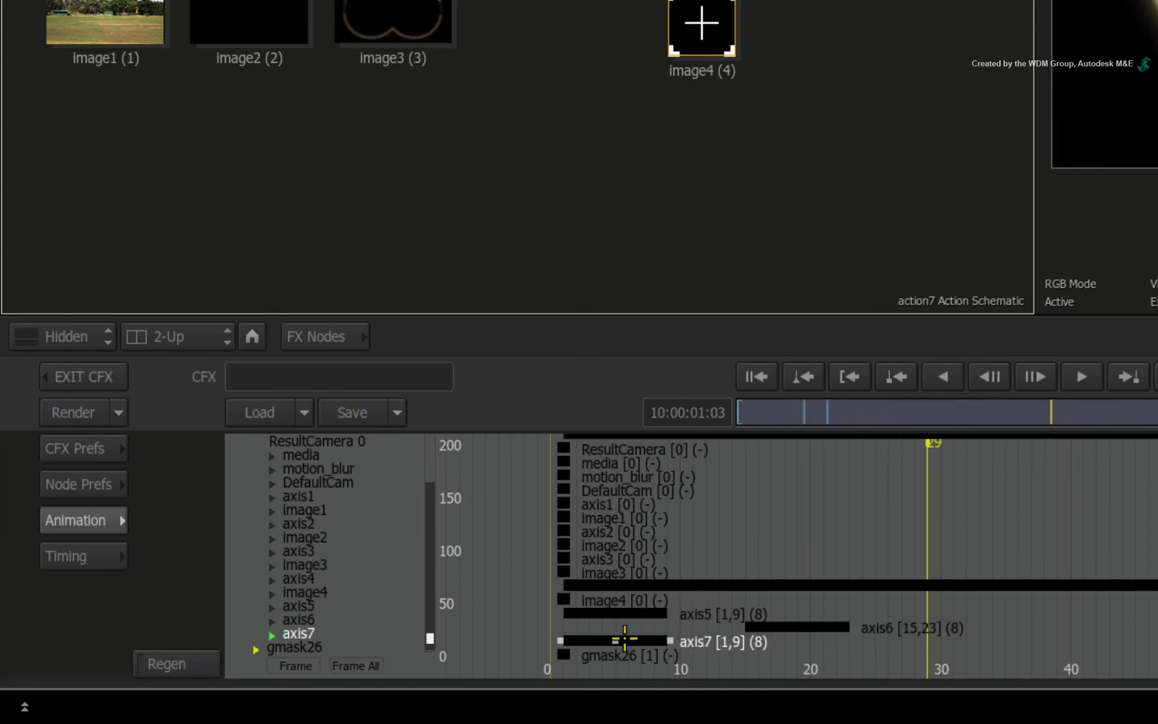
pyautogui.moveTo(623, 639); pyautogui.dragTo(978, 635)
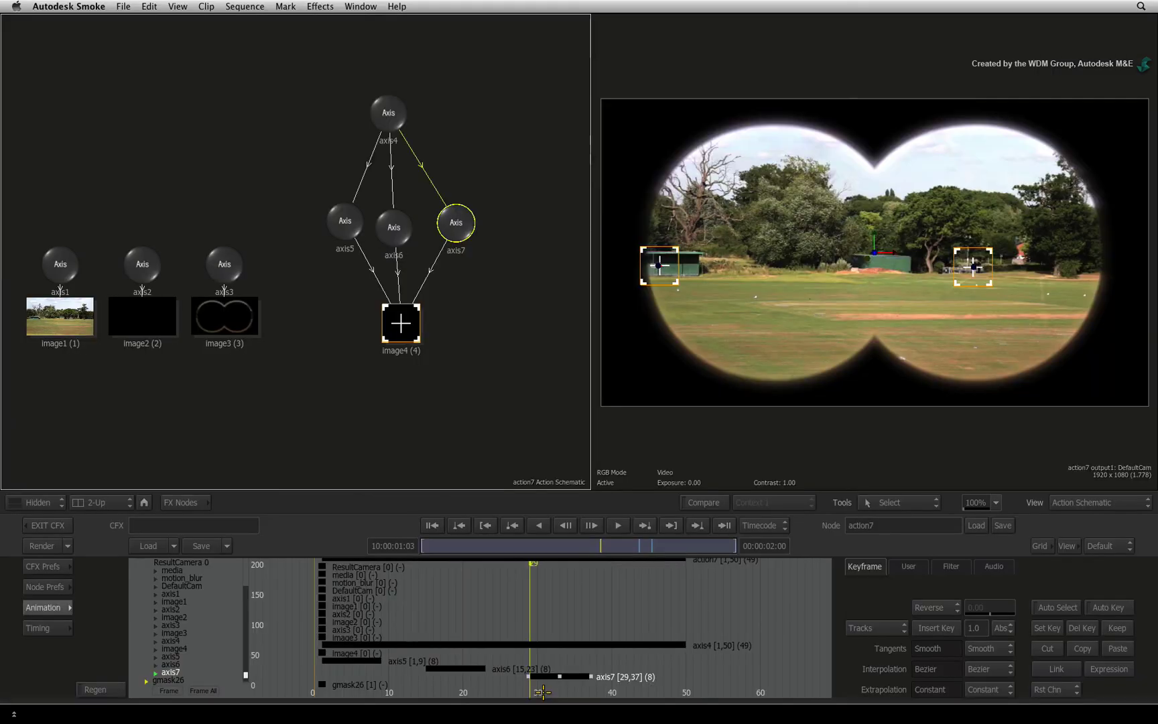
# Scrub the timebar to watch the crosshairs pop in one by one, then return to frame 1.
pyautogui.click(620, 545)
pyautogui.moveTo(598, 544); pyautogui.dragTo(540, 548)
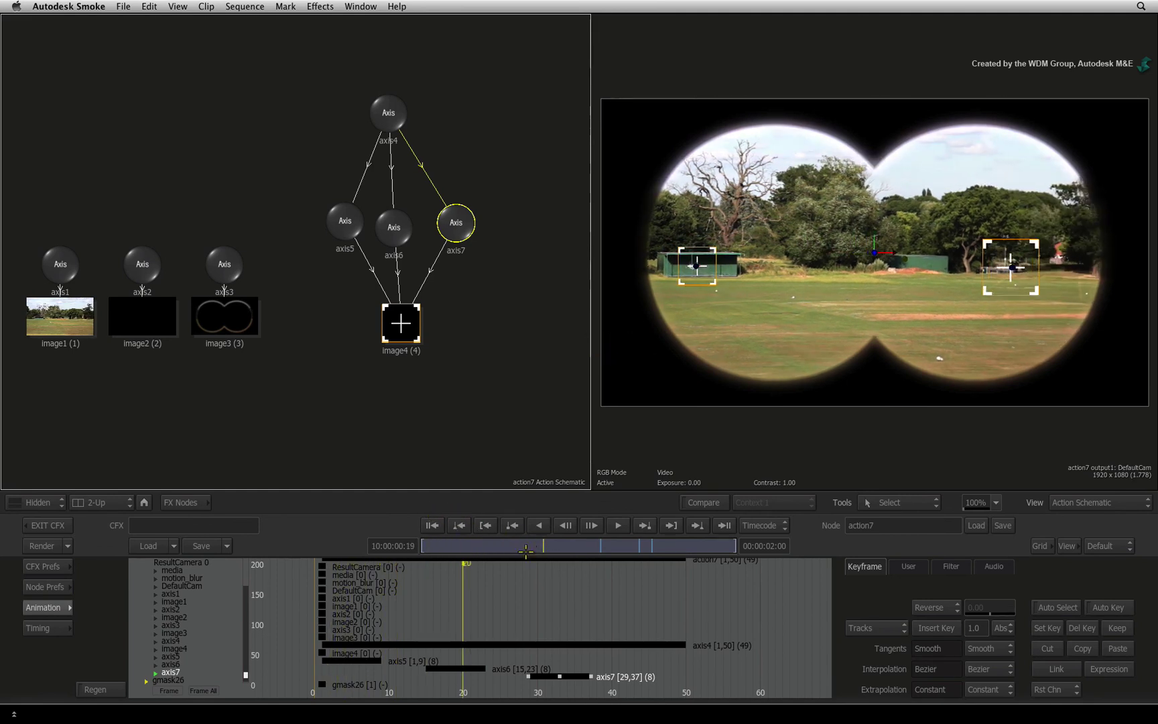
pyautogui.click(434, 524)
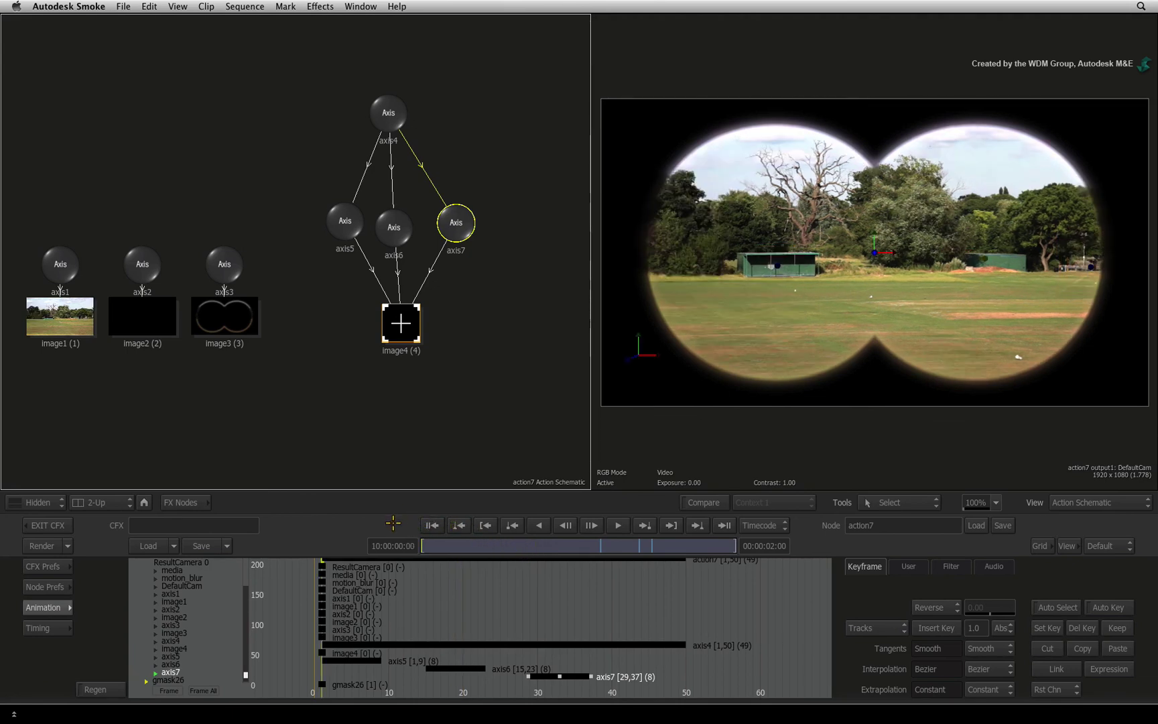